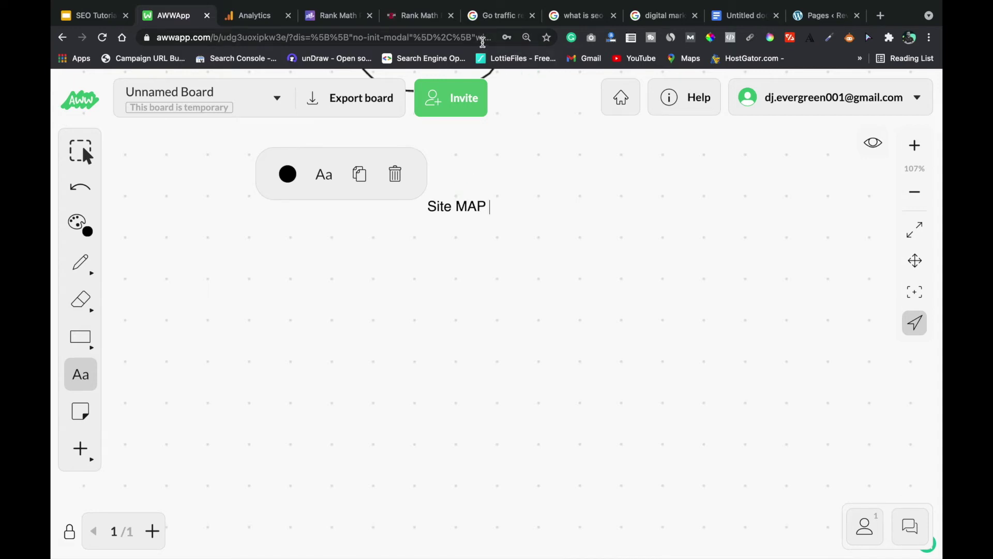
# Enter the address recruitment99.com/sitemap.xml in a new browser tab without loading it
pyautogui.click(881, 15)
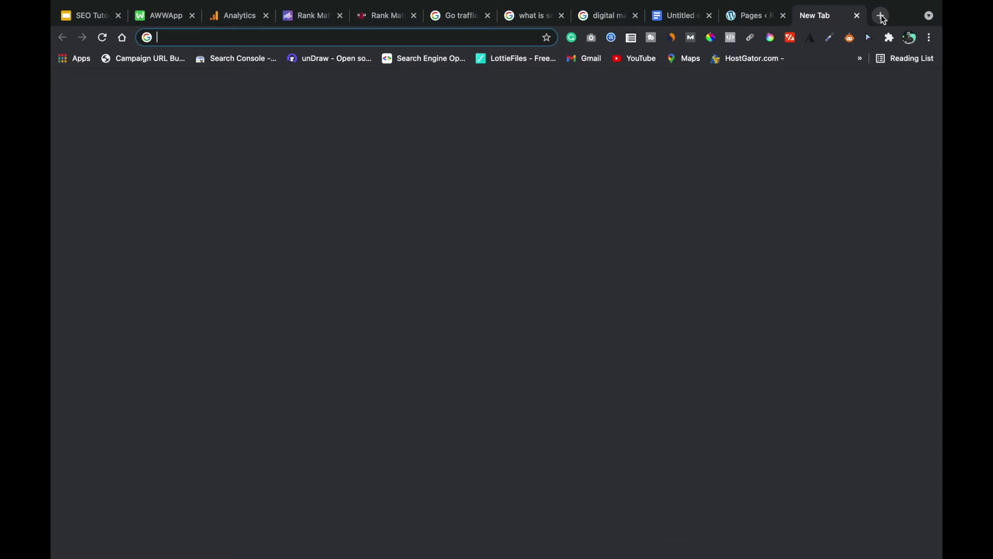
pyautogui.write('recruitment99.com')
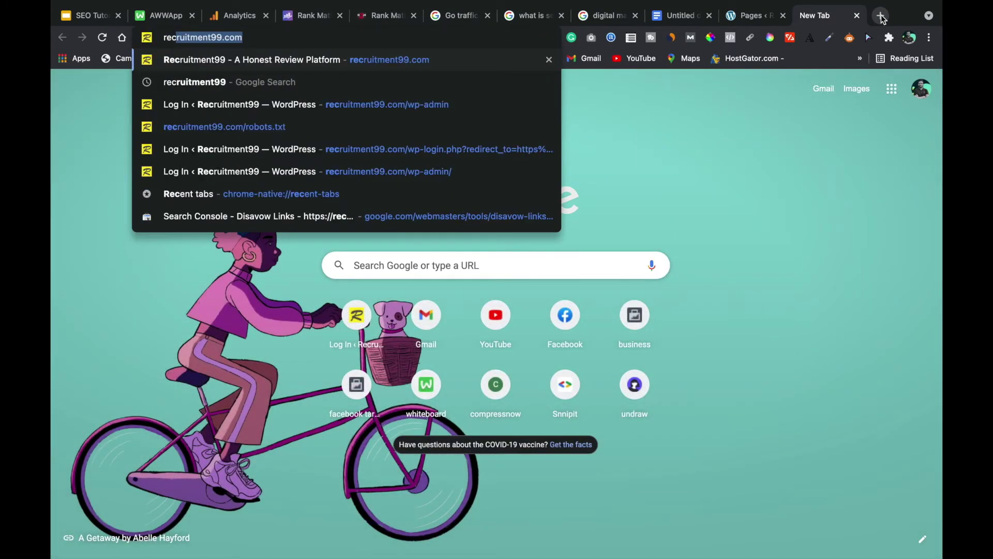
pyautogui.press('Right')
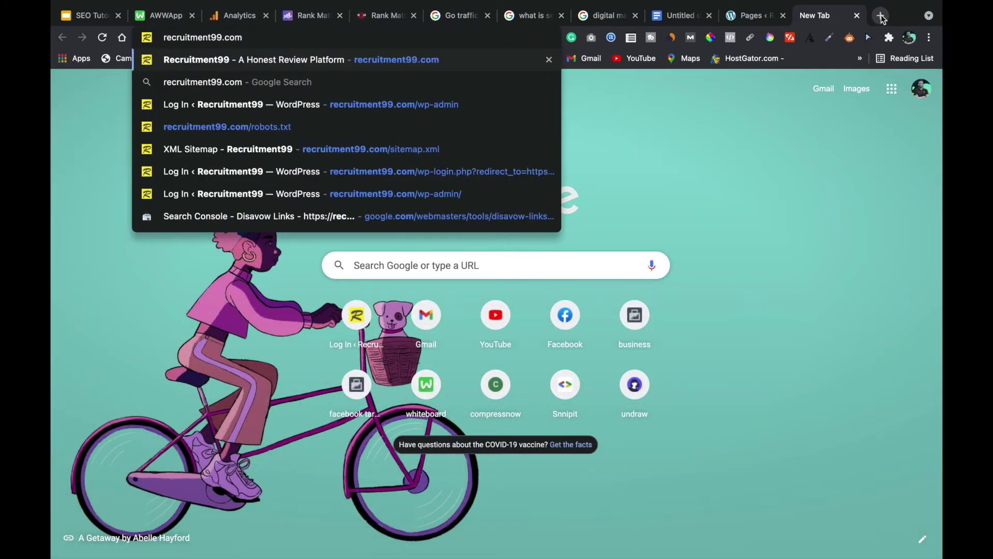
pyautogui.write('/sitemap.x')
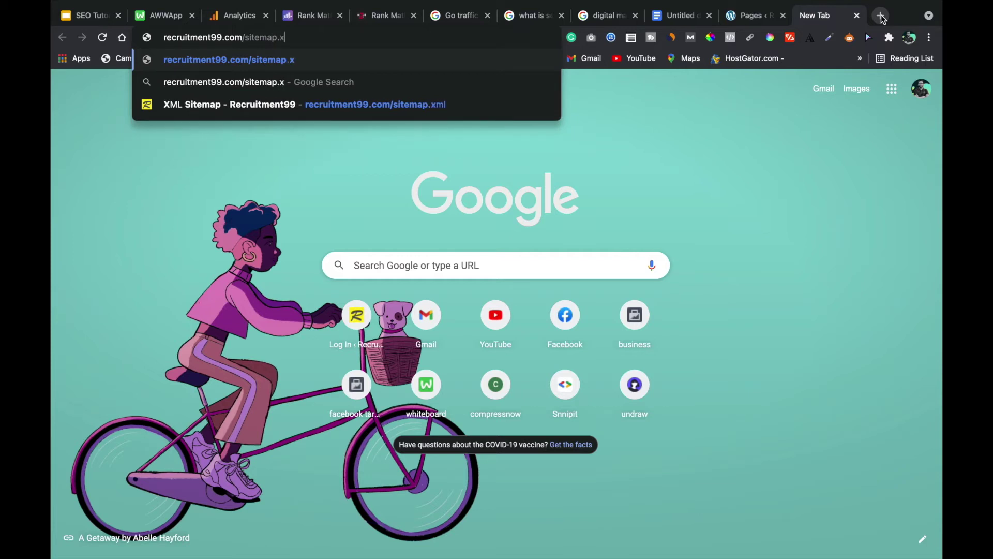
pyautogui.write('ml')
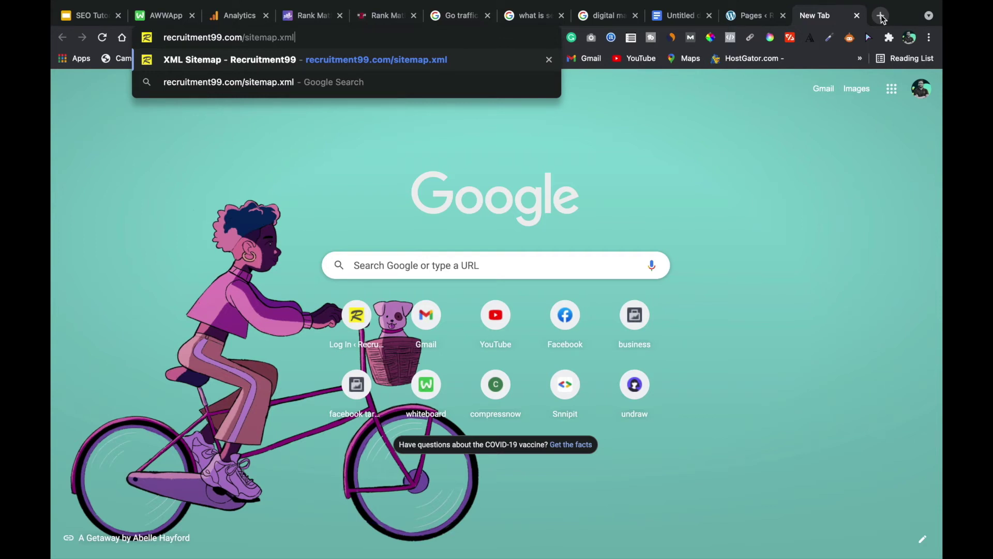
# Switch to the AWW whiteboard and add the lines "Post" and "Page" below the "Site MAP" text
pyautogui.click(160, 15)
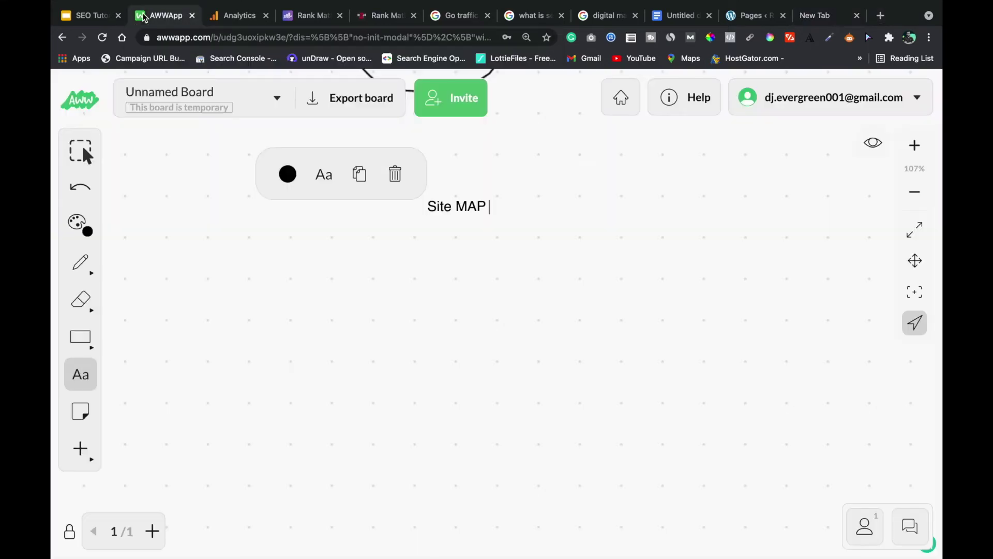
pyautogui.press('Return')
pyautogui.write('POt')
pyautogui.press('BackSpace')
pyautogui.press('BackSpace')
pyautogui.write('ost')
pyautogui.press('Return')
pyautogui.write('Page')
# Continue the whiteboard list under "Page" with the lines "Category", "Tags" and "Images"
pyautogui.press('Return')
pyautogui.write('Cate')
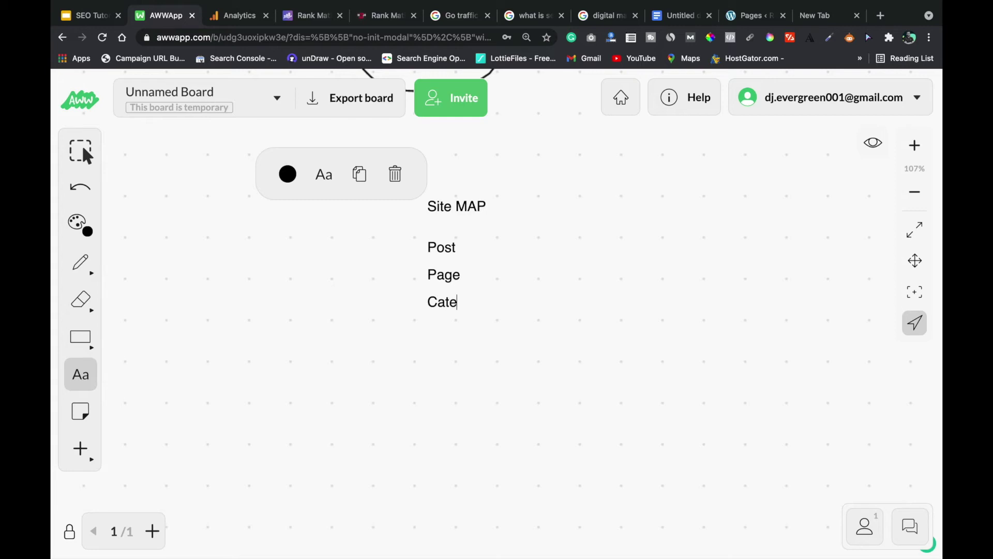
pyautogui.write('goryTags Imahes')
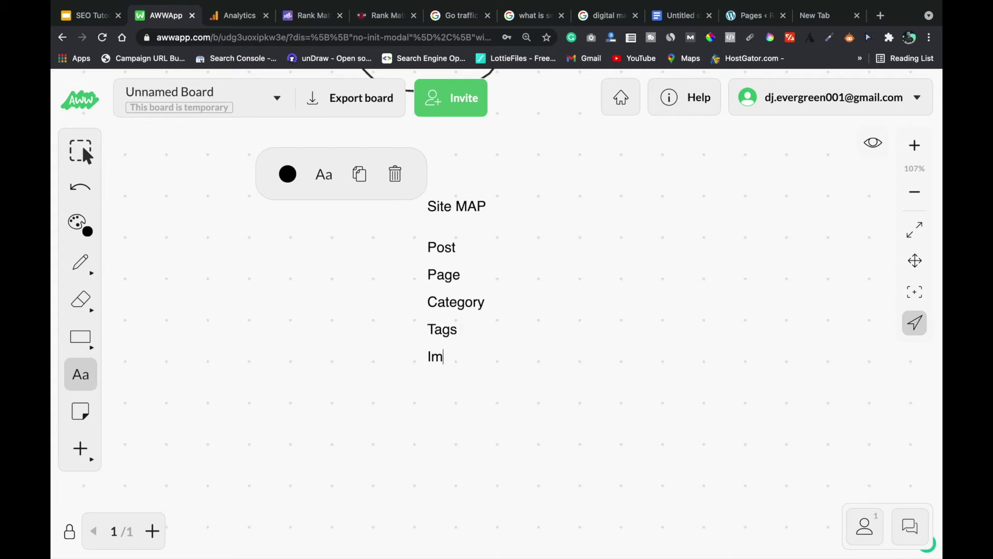
pyautogui.press('BackSpace')
pyautogui.press('BackSpace')
pyautogui.press('BackSpace')
pyautogui.press('BackSpace')
pyautogui.write('ag')
pyautogui.press('BackSpace')
pyautogui.write('g')
pyautogui.press('BackSpace')
pyautogui.write('ges')
# Return to the tab holding the sitemap address, load the page and highlight the sentence about how many sitemaps it contains
pyautogui.click(827, 16)
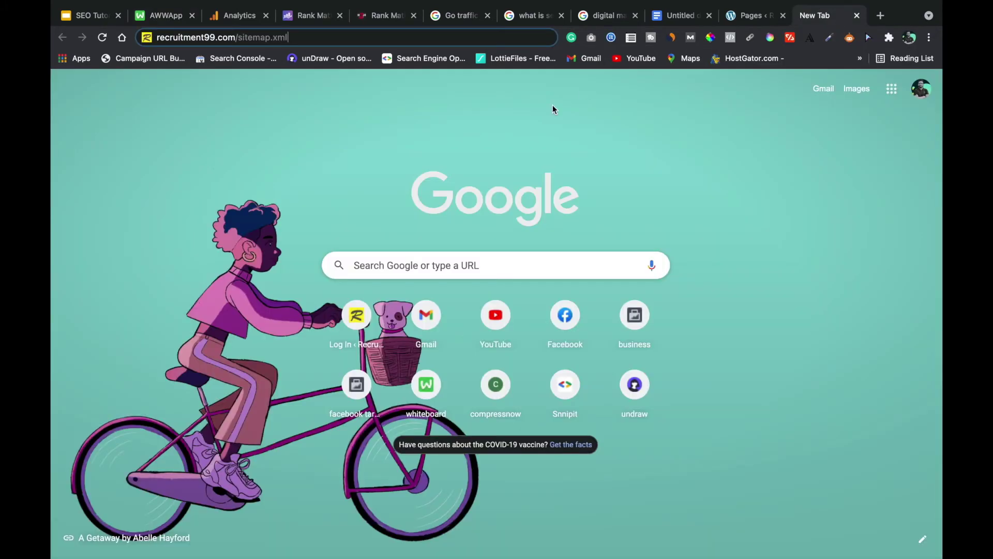
pyautogui.press('Return')
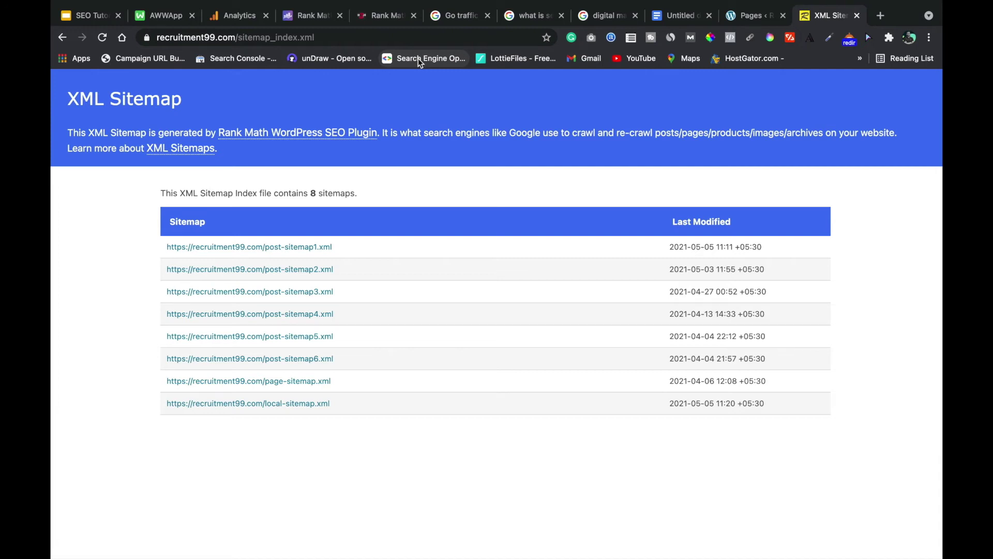
pyautogui.moveTo(160, 189); pyautogui.dragTo(323, 198)
pyautogui.click(323, 199)
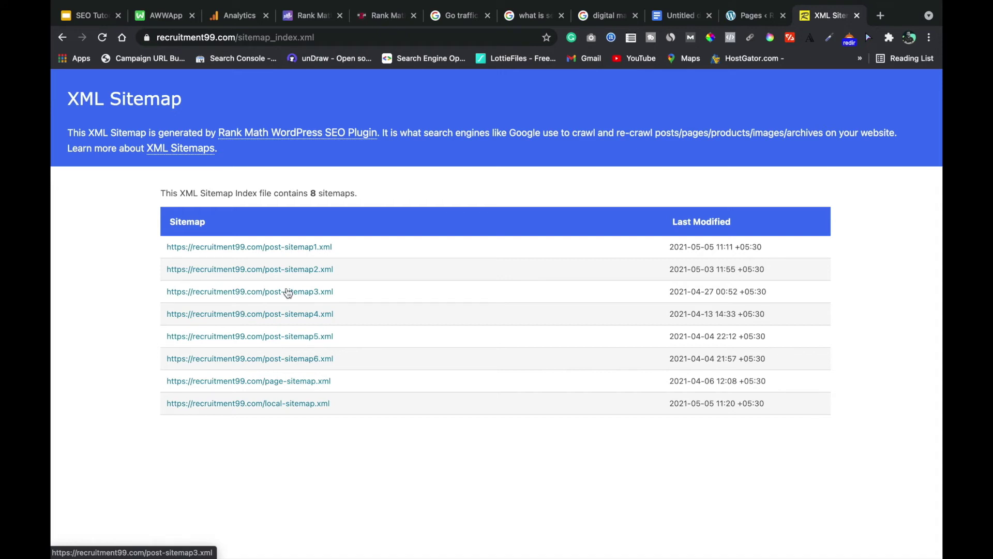
# Open post-sitemap1.xml, look through its list of post URLs and go back to the sitemap index
pyautogui.click(277, 252)
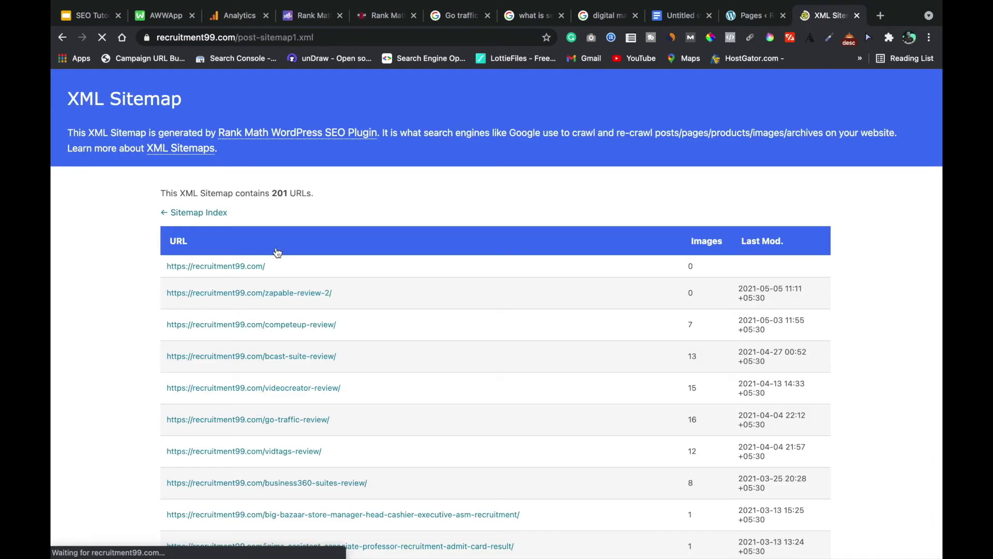
pyautogui.scroll(-20, 337, 372)
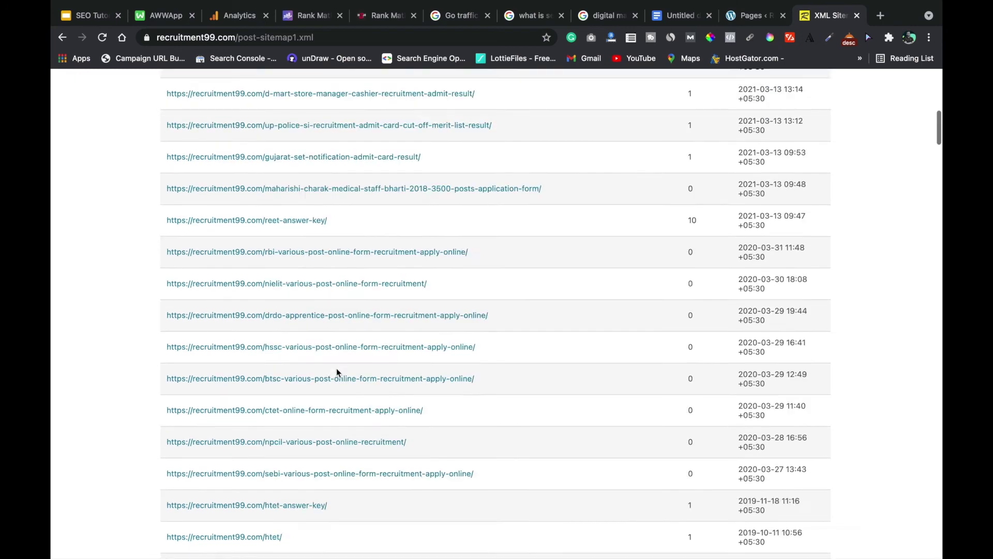
pyautogui.scroll(-20, 338, 373)
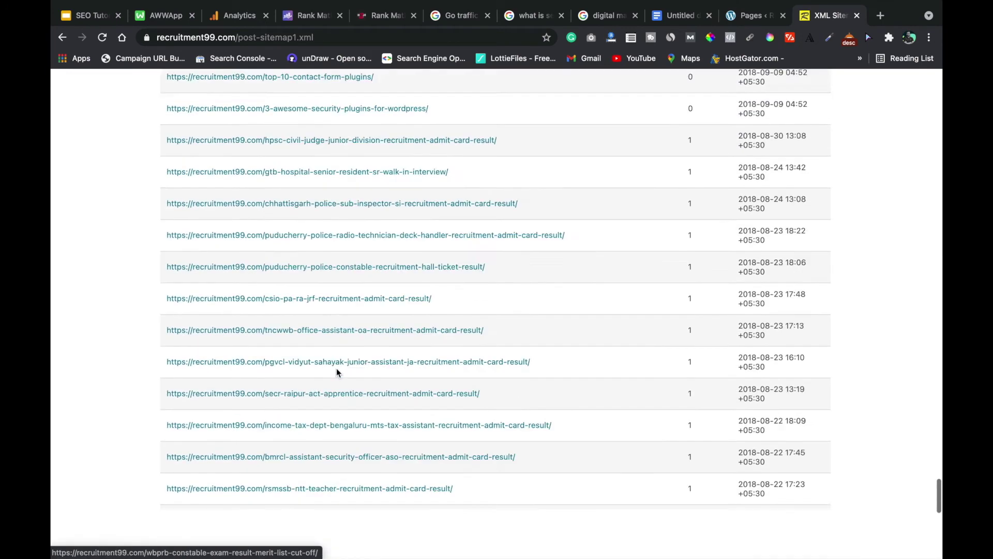
pyautogui.scroll(20, 336, 370)
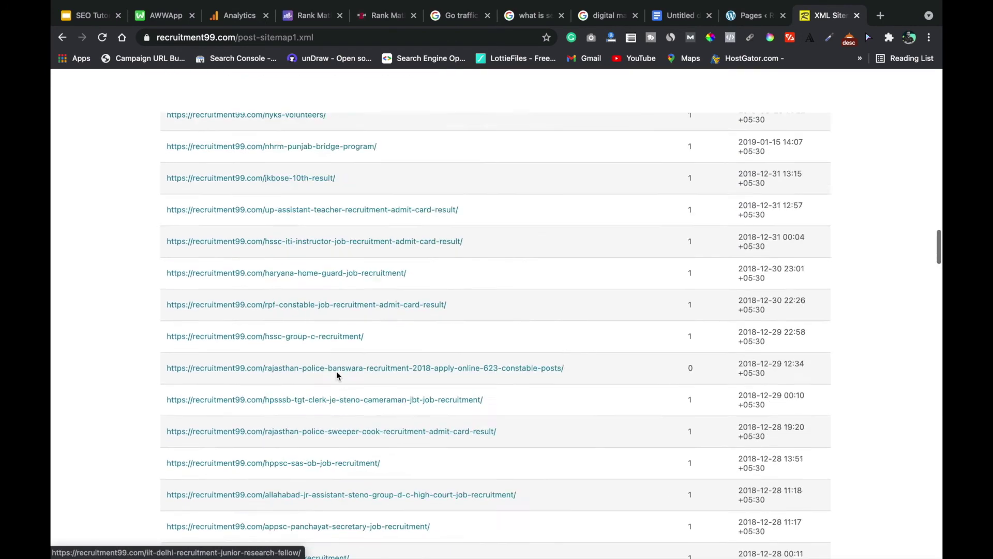
pyautogui.hscroll(-5, 339, 371)
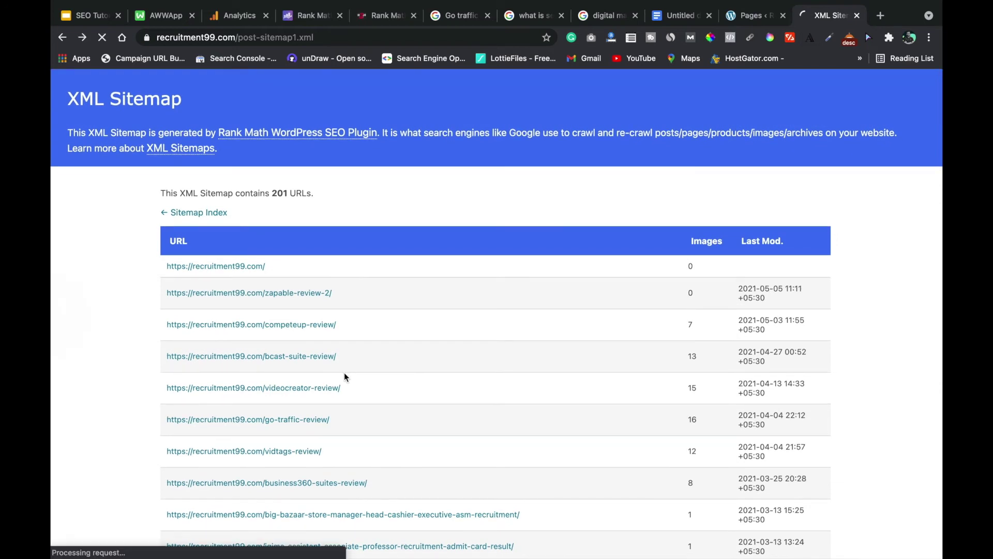
# Open post-sitemap2.xml and look through its full list of post URLs, returning to the start of the list
pyautogui.click(264, 269)
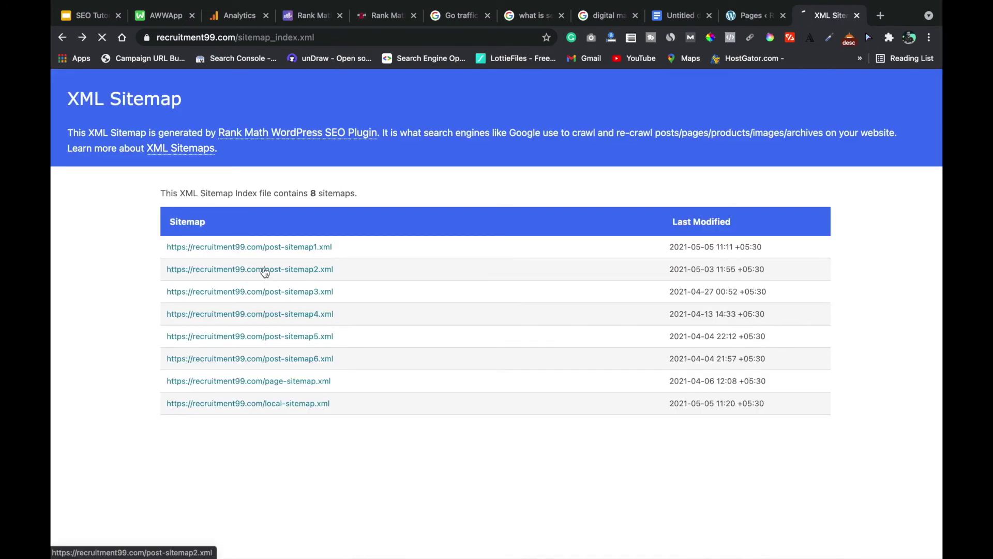
pyautogui.scroll(-15, 340, 371)
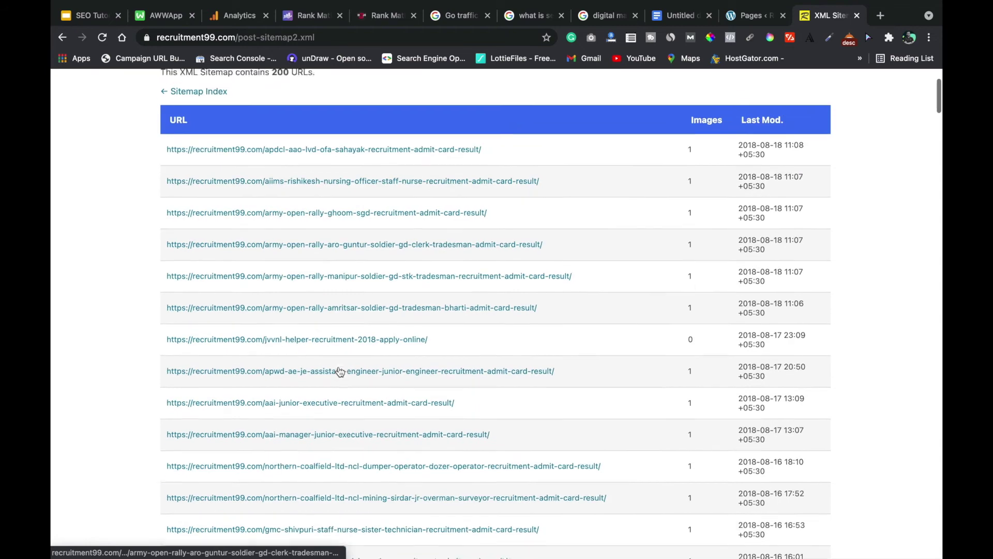
pyautogui.scroll(-10, 339, 366)
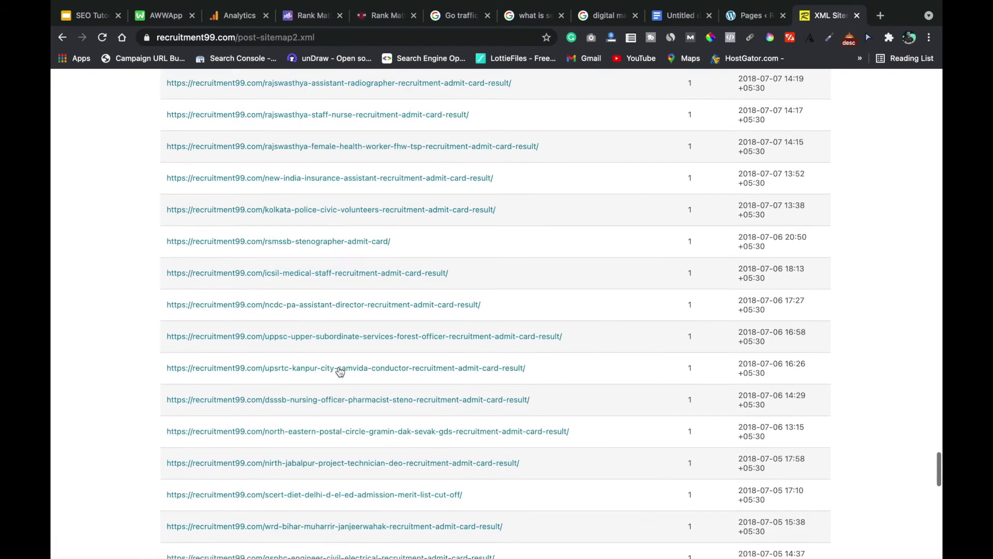
pyautogui.scroll(-10, 339, 375)
pyautogui.scroll(20, 339, 383)
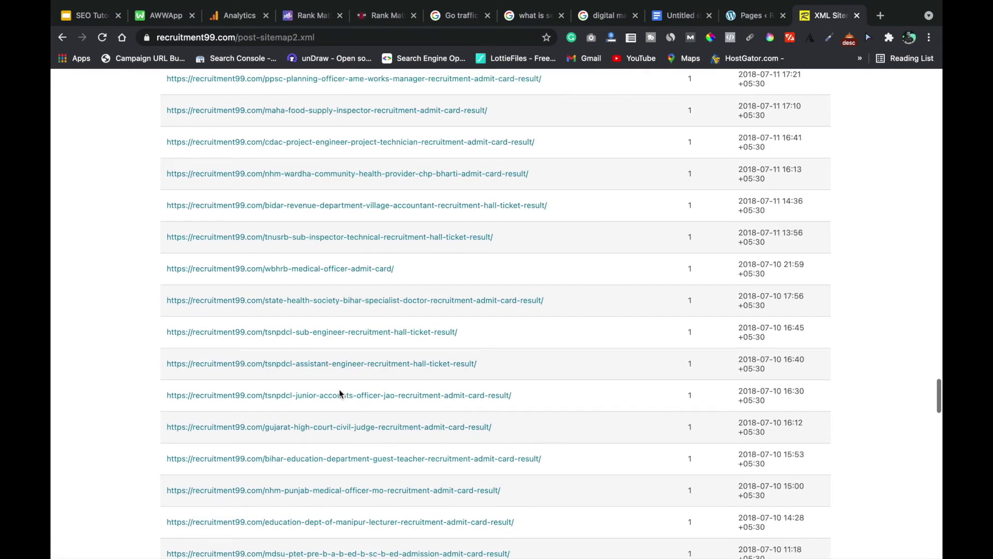
pyautogui.scroll(8, 339, 396)
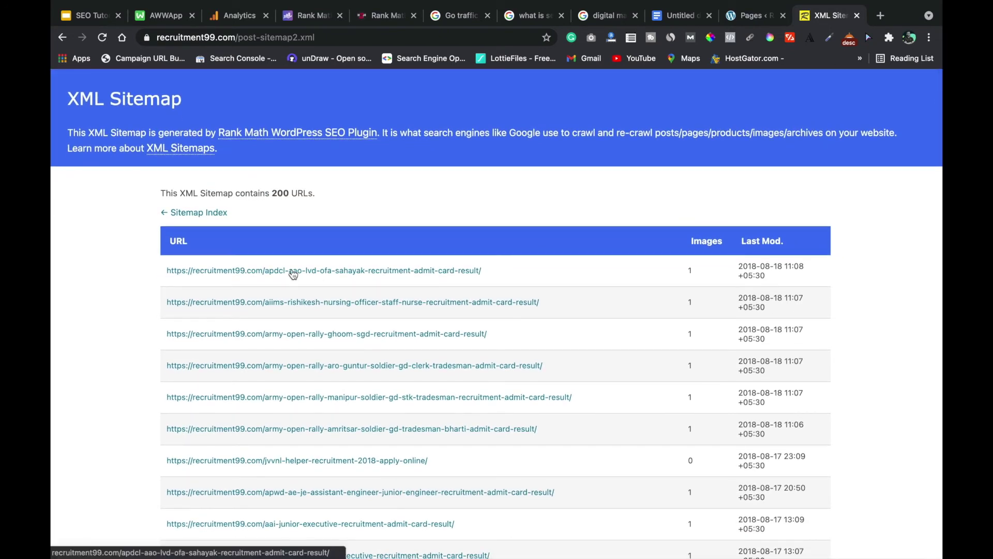
# Open the first post listed in post-sitemap2.xml, skim its content and go back to the URL list
pyautogui.click(293, 272)
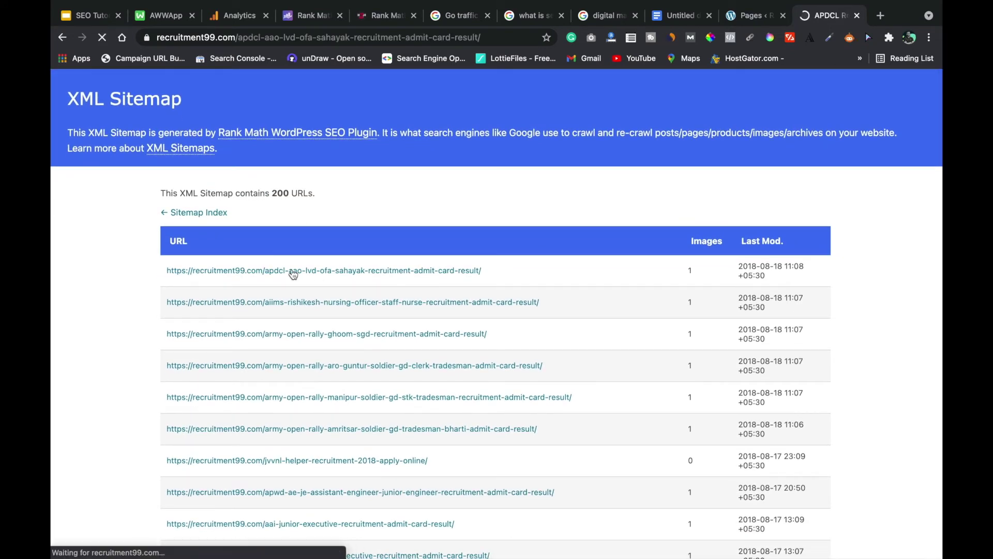
pyautogui.scroll(-10, 293, 274)
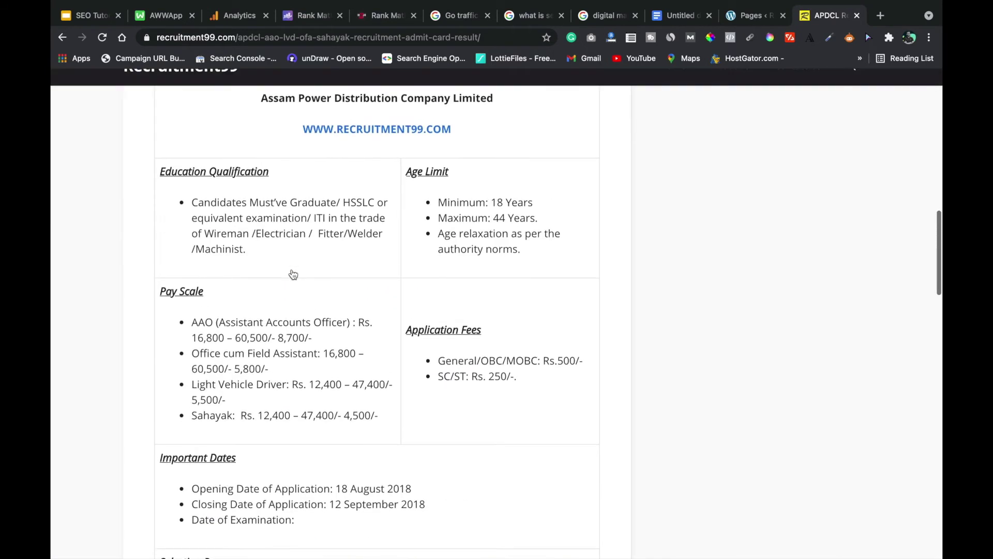
pyautogui.hscroll(-5, 293, 275)
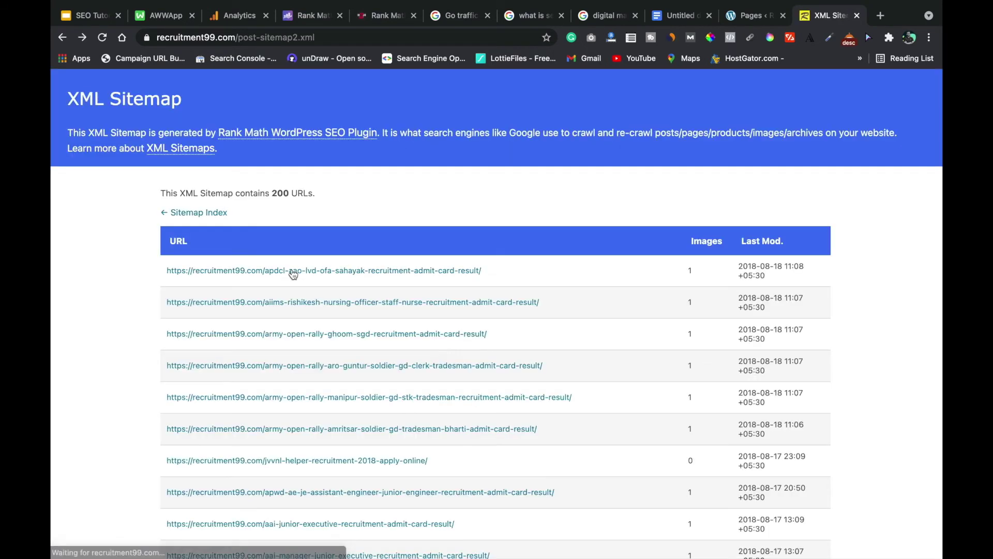
# Go back to the sitemap index, highlight its sitemap count sentence and switch to the SEO Tutorial presentation in Google Slides
pyautogui.hscroll(-3, 293, 274)
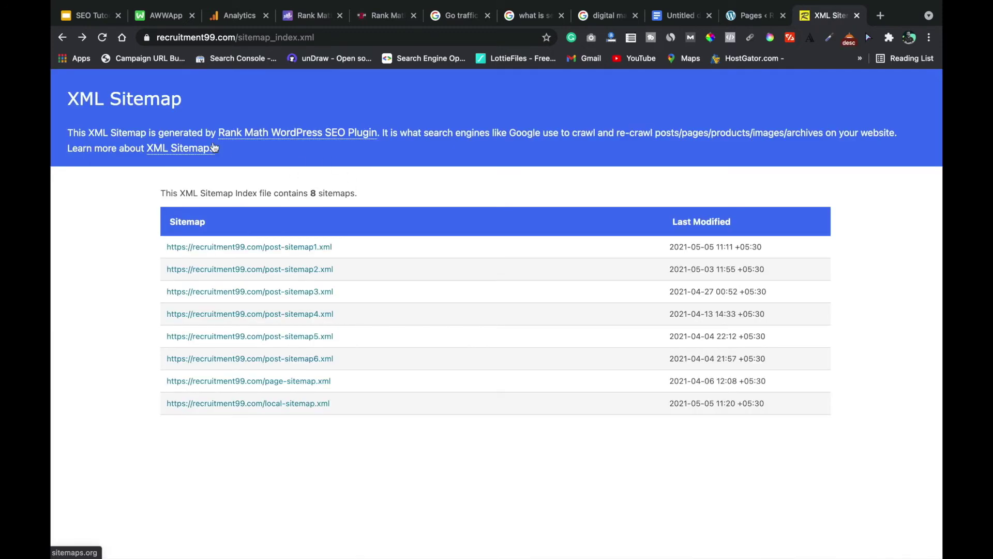
pyautogui.click(158, 193)
pyautogui.moveTo(159, 192); pyautogui.dragTo(363, 194)
pyautogui.click(363, 195)
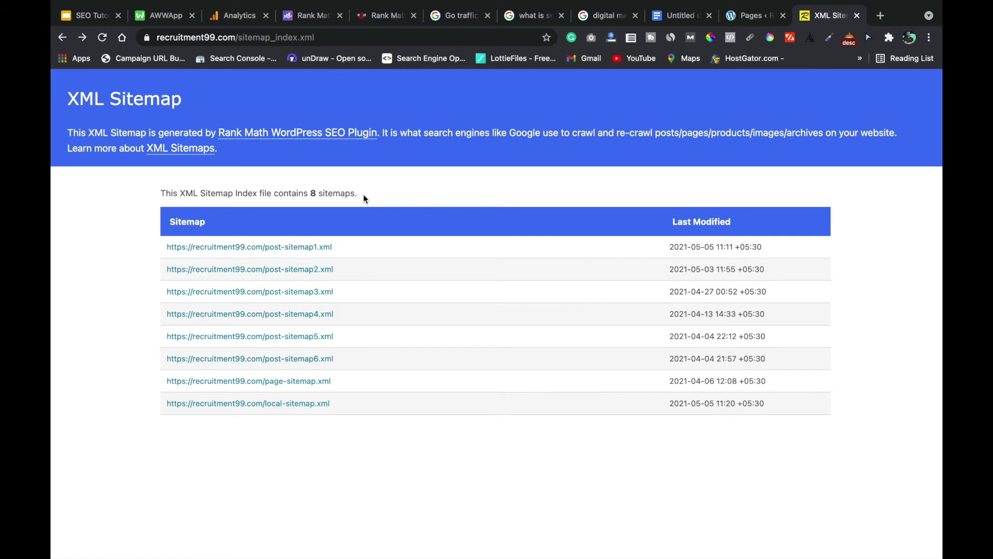
pyautogui.click(81, 21)
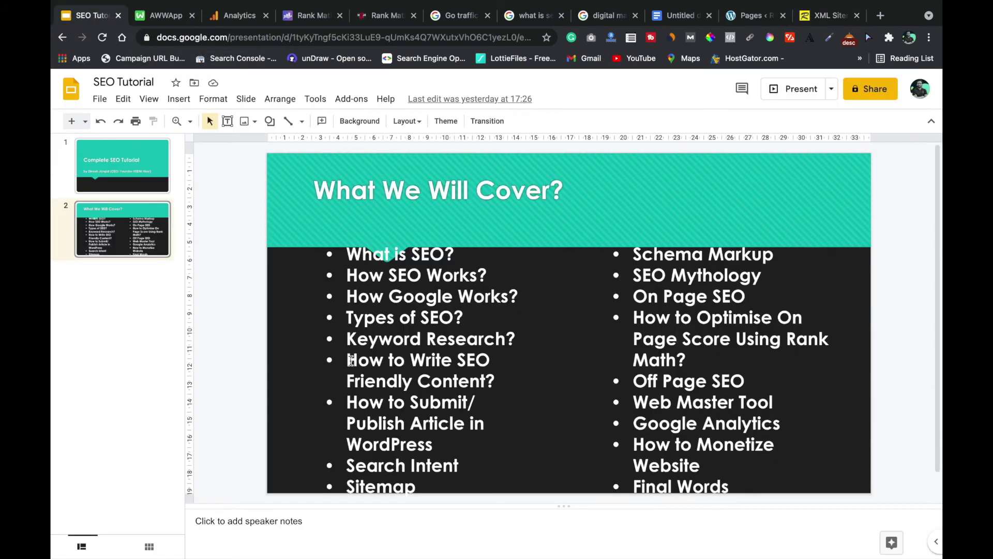
# Search Google for "webmaster" in a new tab and start Google Search Console from the Google Search Console Tools result
pyautogui.click(879, 17)
pyautogui.write('webm')
pyautogui.press('Return')
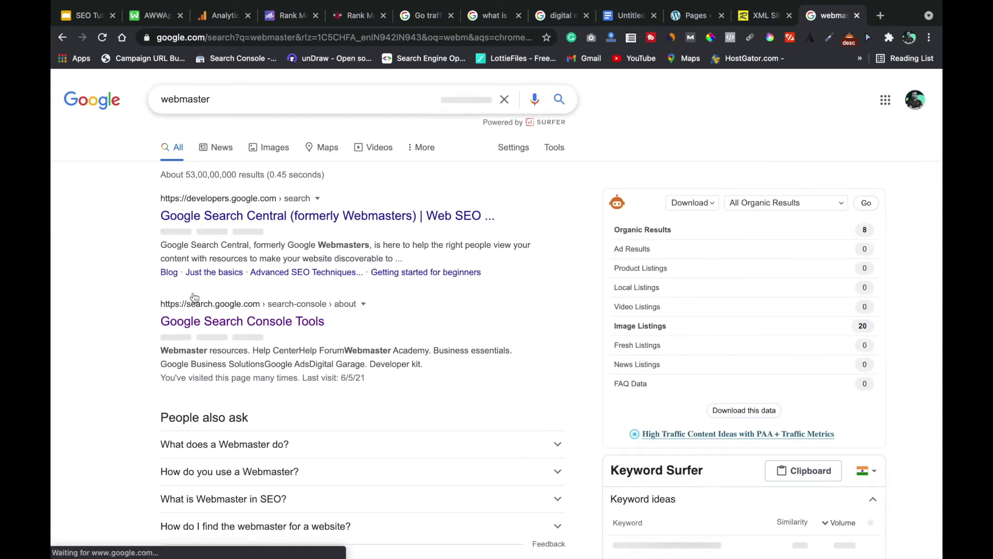
pyautogui.click(239, 324)
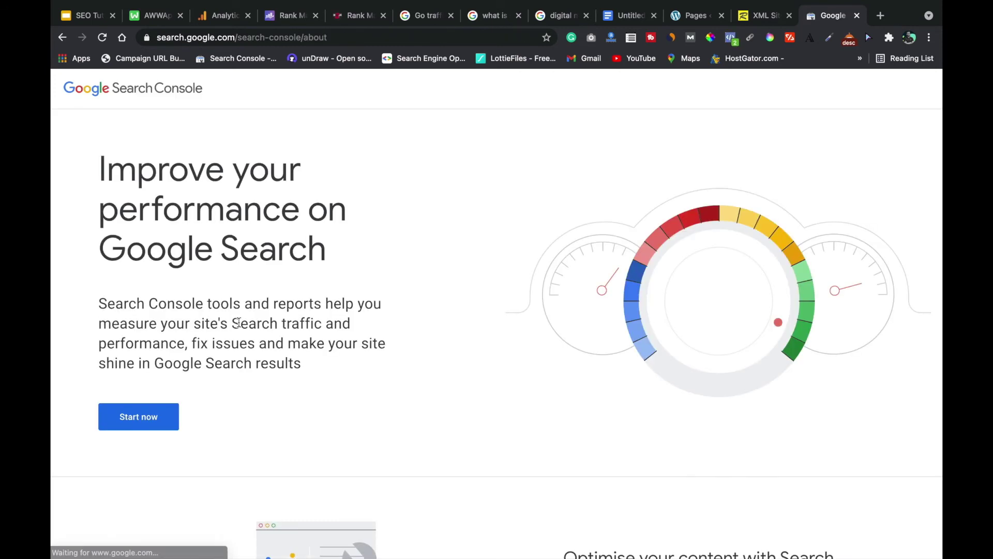
pyautogui.click(156, 419)
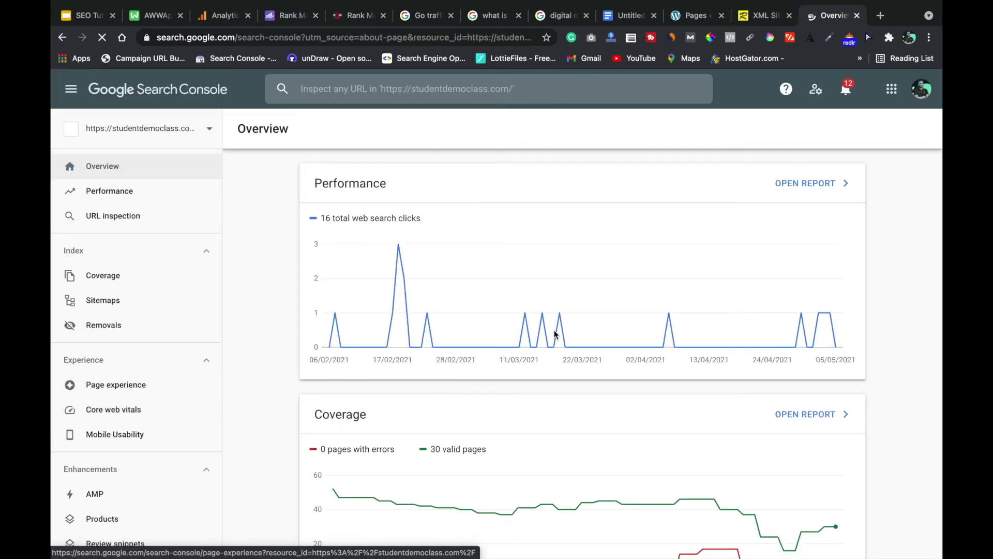
# View the available Google accounts, close the list and open the Sitemaps page of the studentdemoclass.com property
pyautogui.click(916, 95)
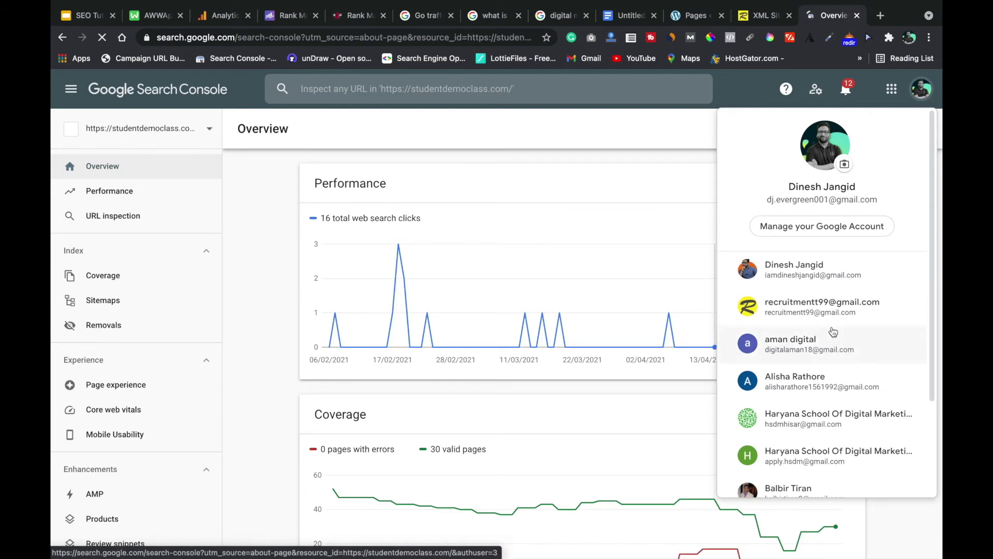
pyautogui.click(240, 299)
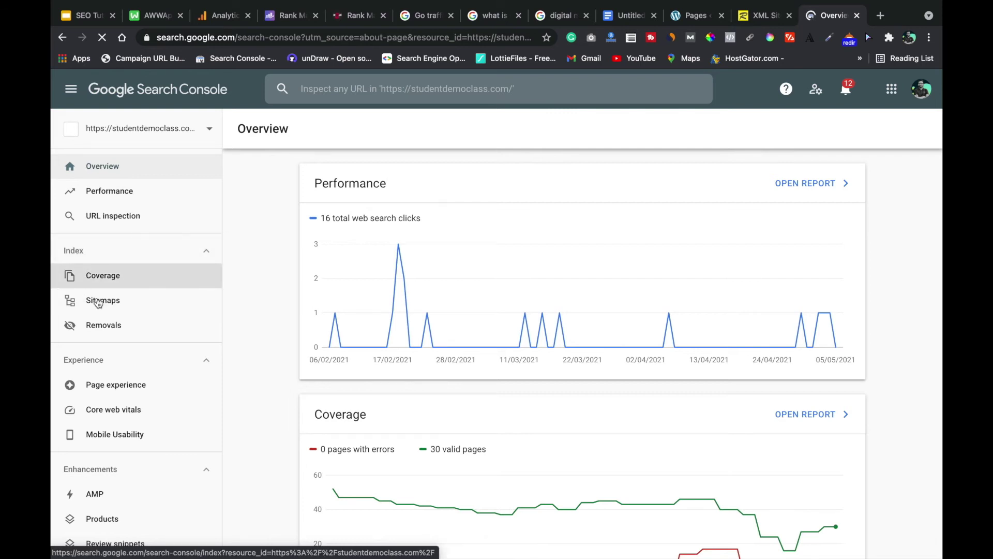
pyautogui.click(130, 304)
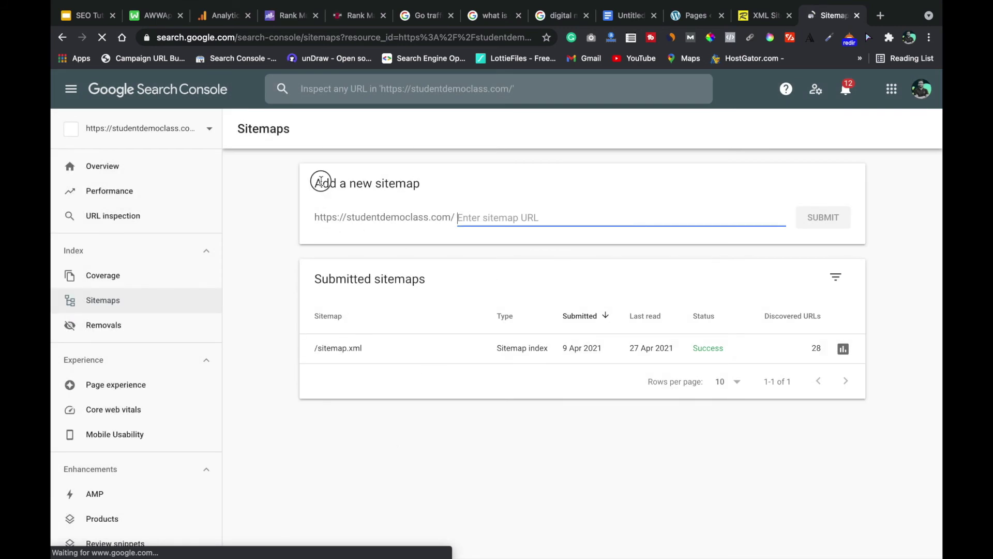
# Highlight the "Add a new sitemap" heading and the site address that precedes the sitemap URL field
pyautogui.moveTo(323, 184); pyautogui.dragTo(420, 184)
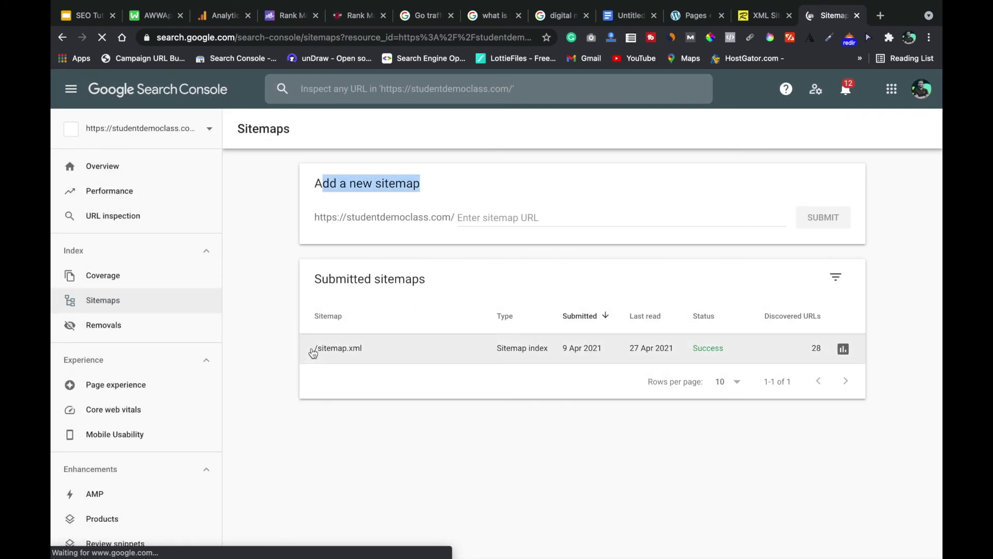
pyautogui.click(344, 211)
pyautogui.doubleClick(324, 217)
pyautogui.moveTo(381, 216); pyautogui.dragTo(450, 217)
pyautogui.click(452, 217)
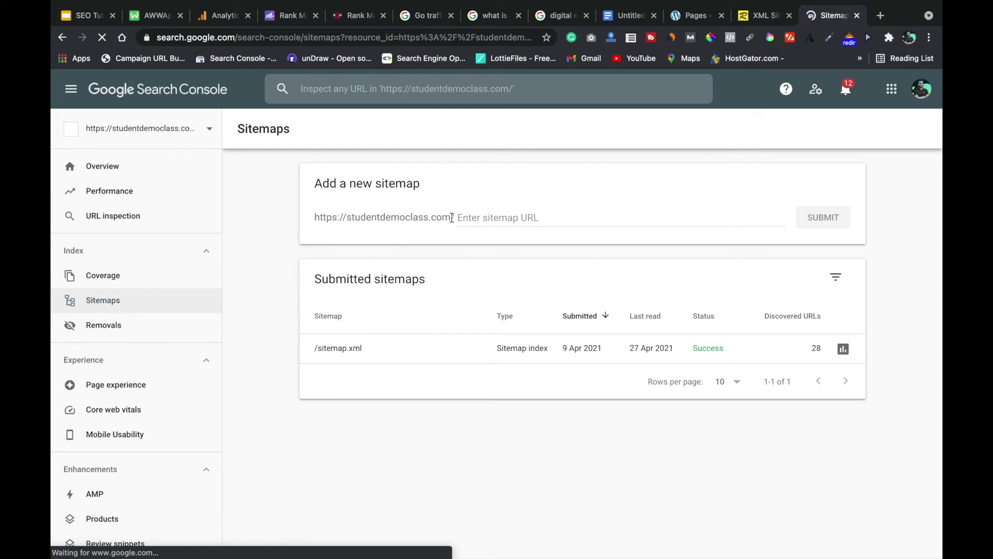
# Submit sitemap.xml as a new sitemap for studentdemoclass.com, highlight the confirmation's heading and dismiss it
pyautogui.click(479, 217)
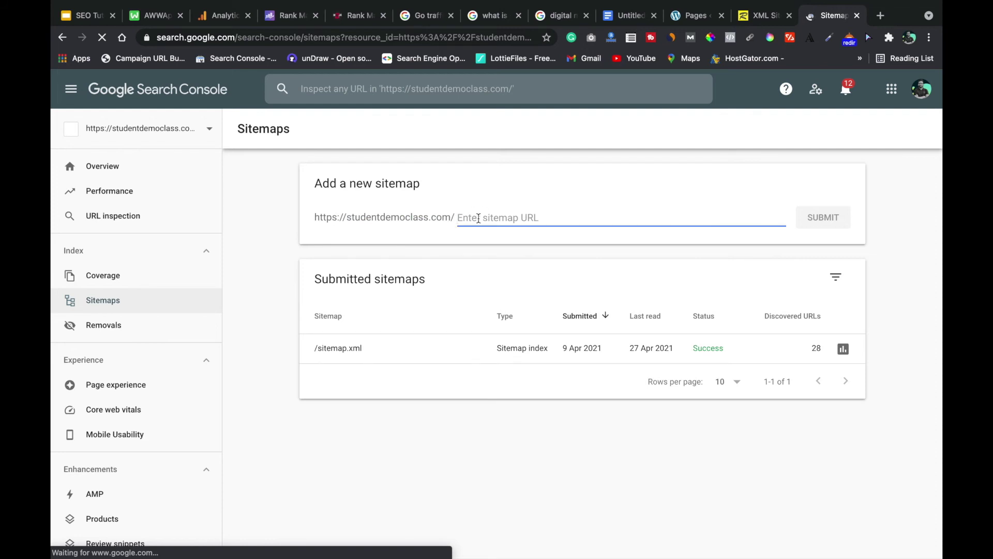
pyautogui.write('sitemap.xml')
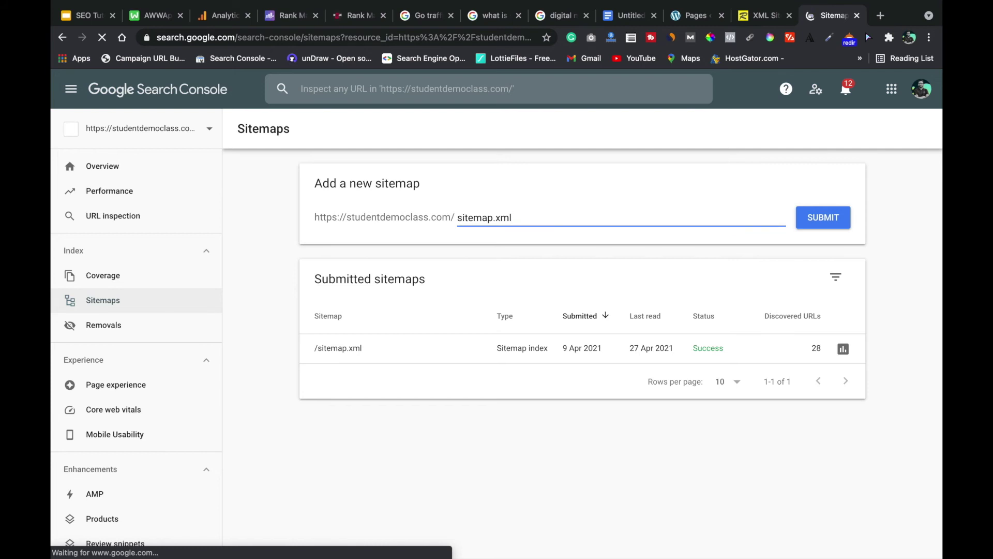
pyautogui.click(824, 219)
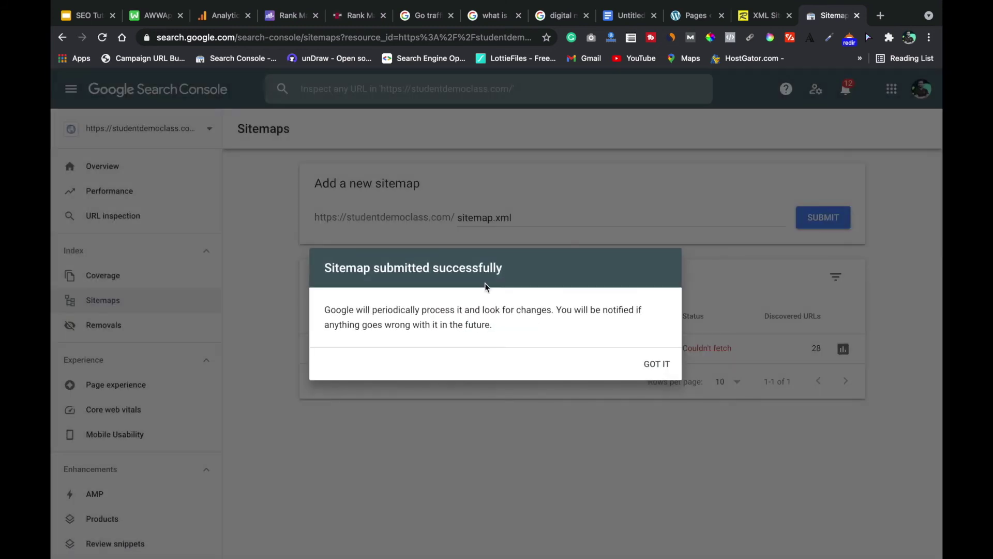
pyautogui.moveTo(325, 267); pyautogui.dragTo(491, 268)
pyautogui.click(657, 365)
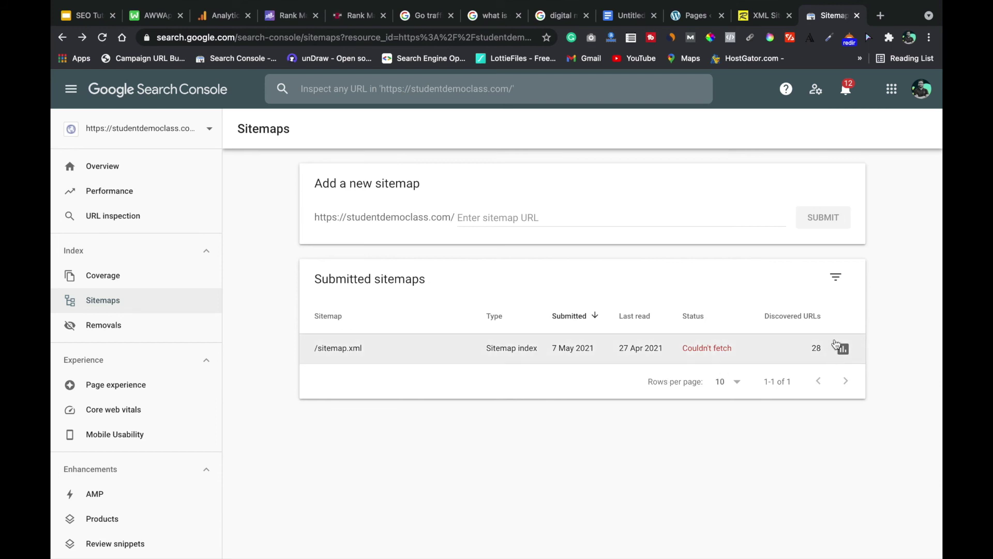
# View the details of the submitted sitemap.xml and its category-sitemap.xml, open the live category sitemap and return to Search Console
pyautogui.click(799, 346)
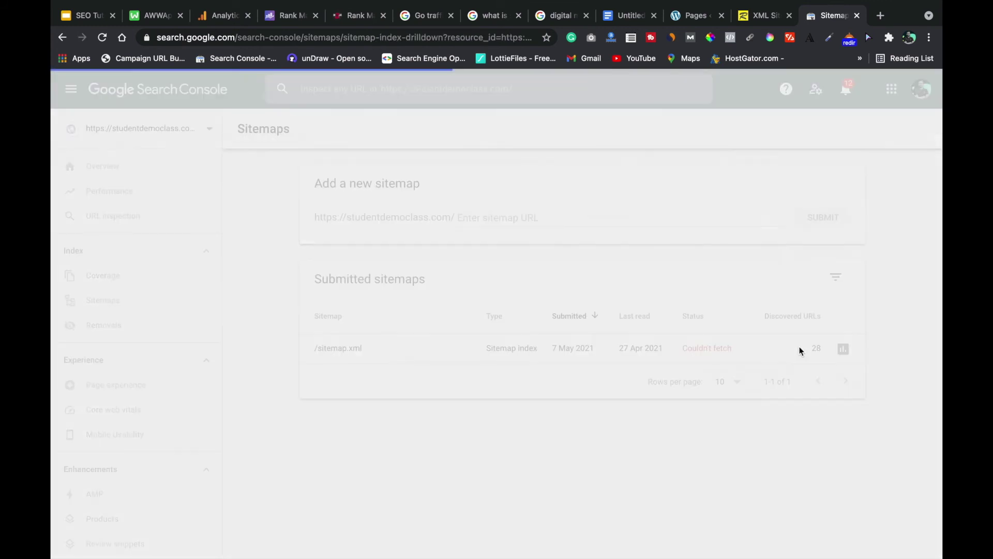
pyautogui.scroll(-1, 533, 343)
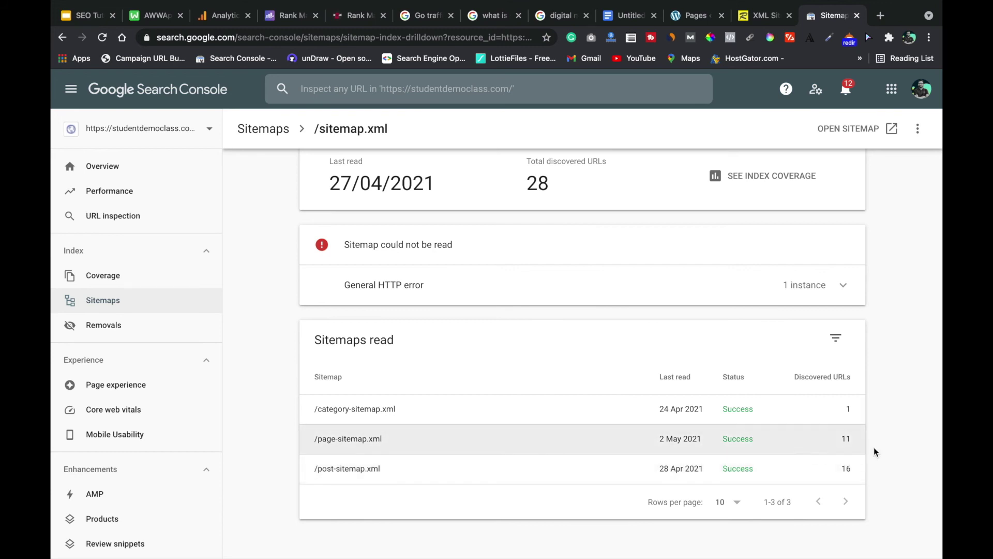
pyautogui.click(440, 419)
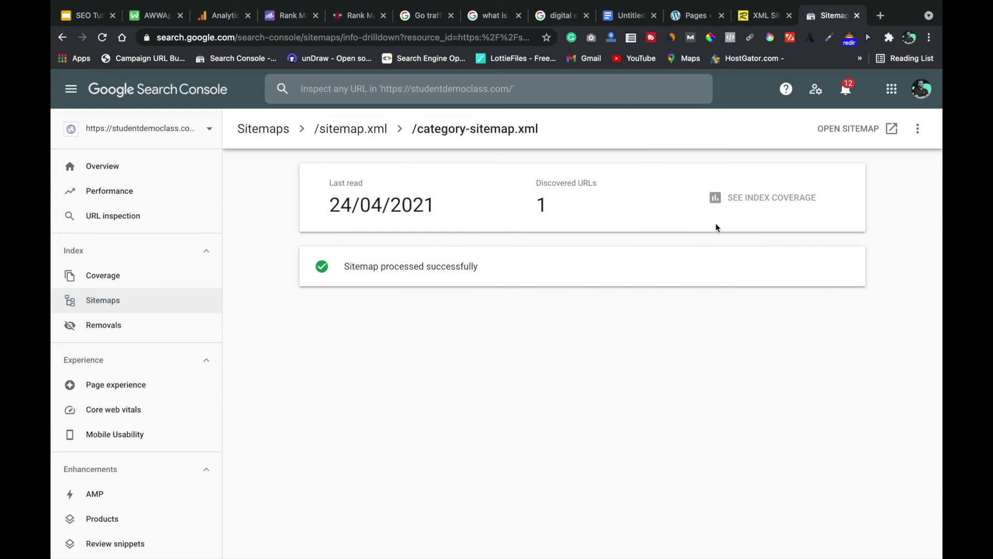
pyautogui.click(841, 137)
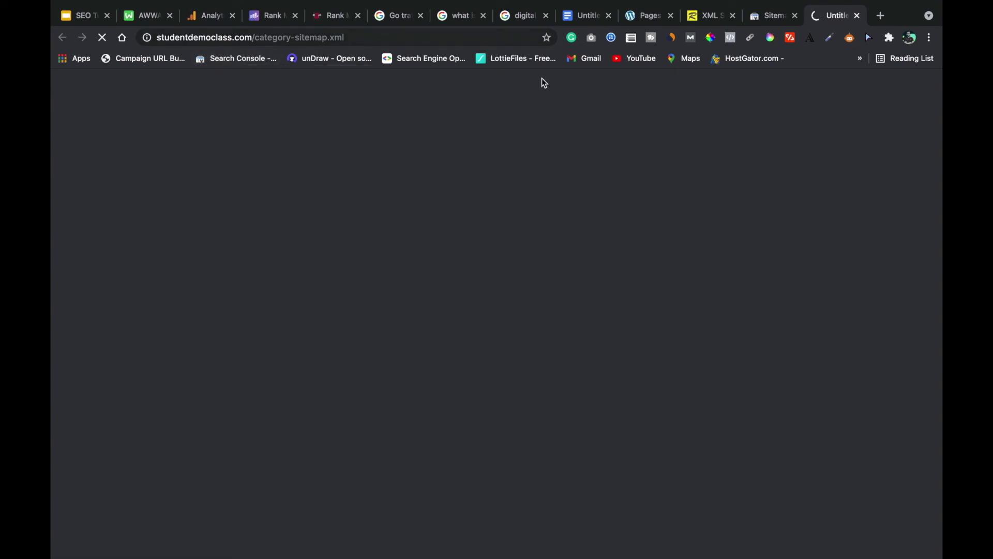
pyautogui.click(761, 18)
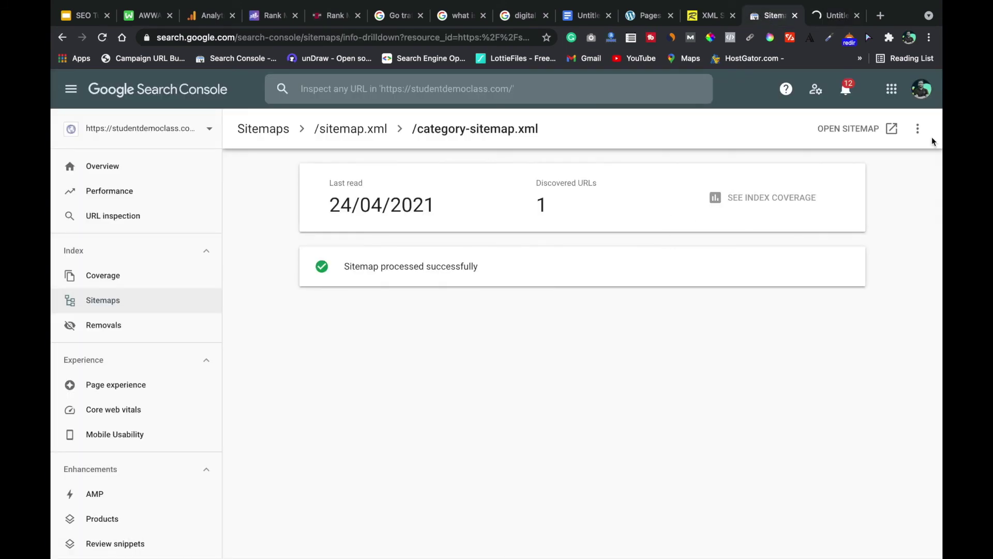
# Switch Search Console to the recruitment Google account, close the loading category sitemap page and select the reviewbydinesh.com property
pyautogui.click(917, 87)
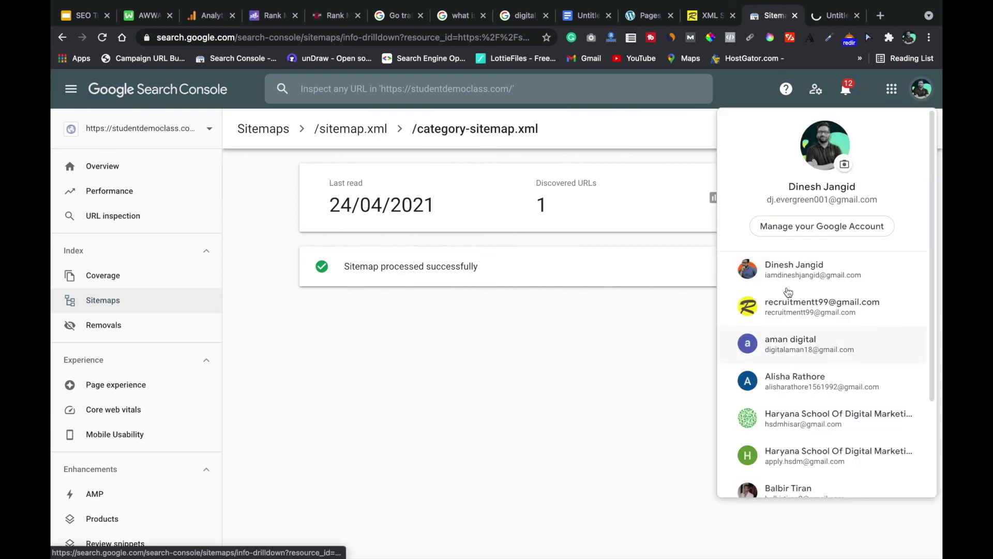
pyautogui.click(786, 305)
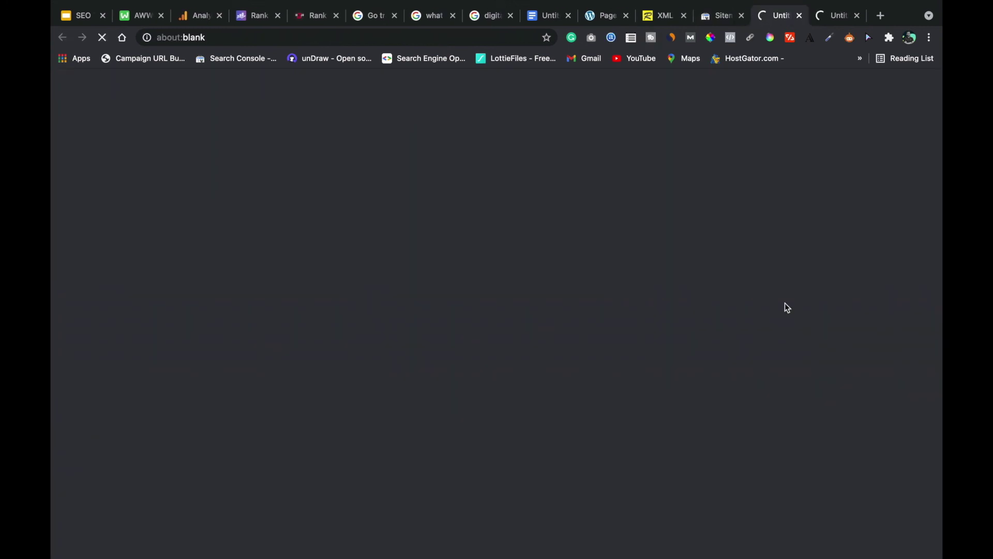
pyautogui.click(857, 16)
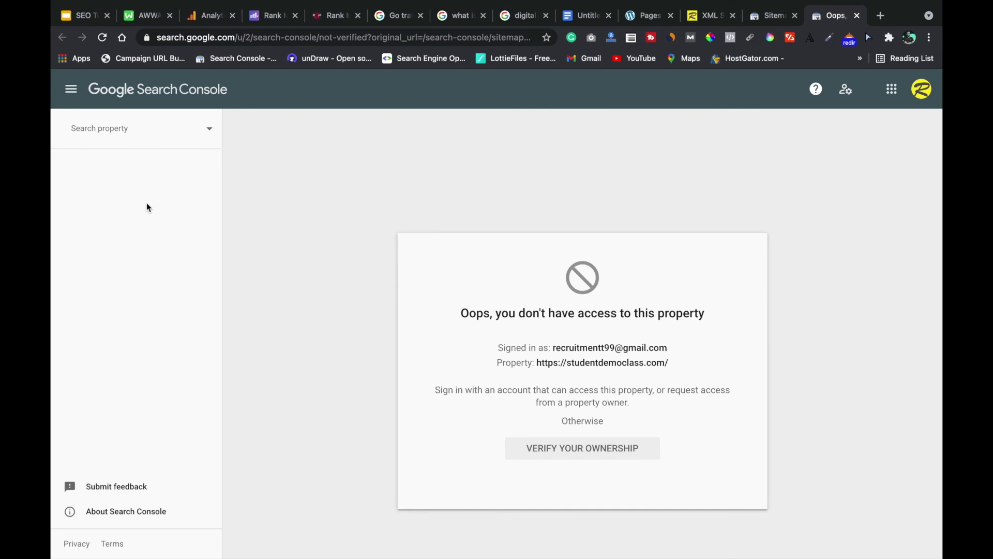
pyautogui.click(197, 131)
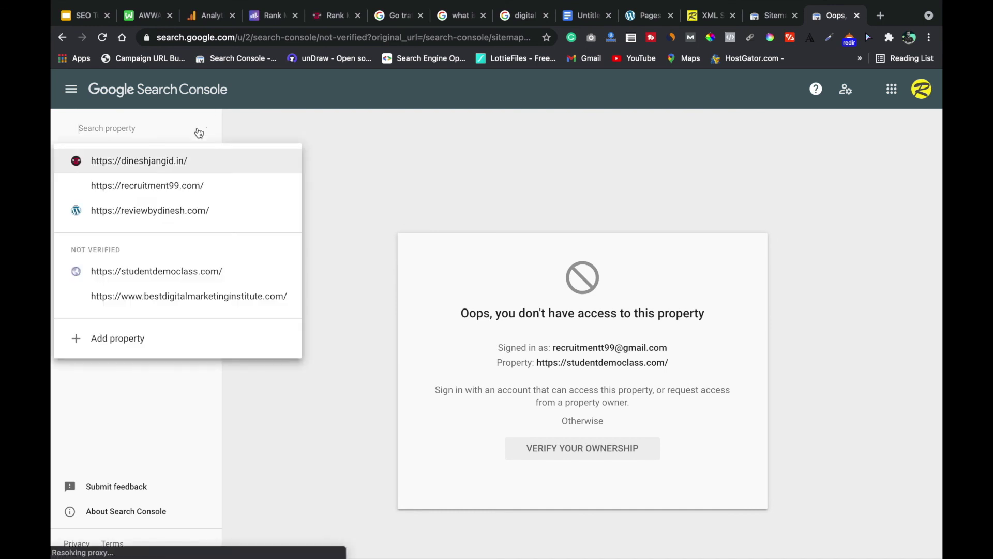
pyautogui.click(182, 213)
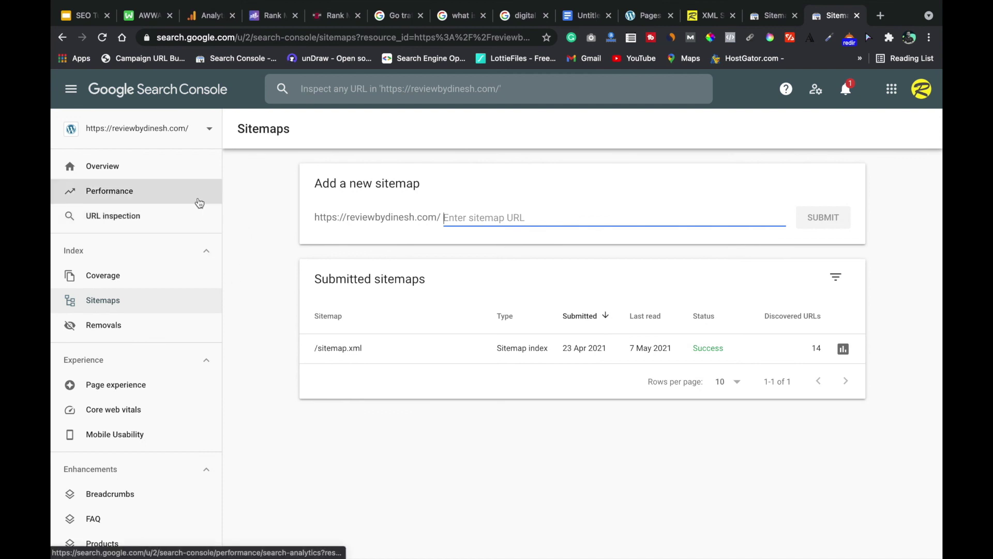
# View the category-sitemap.xml details within reviewbydinesh.com's sitemap.xml, open the live category sitemap and return to Search Console
pyautogui.click(687, 351)
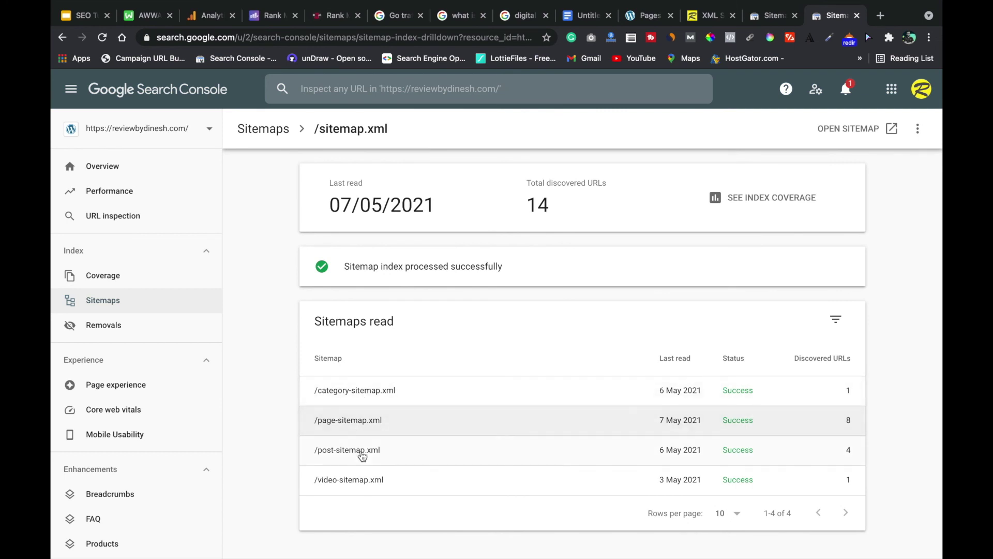
pyautogui.click(382, 397)
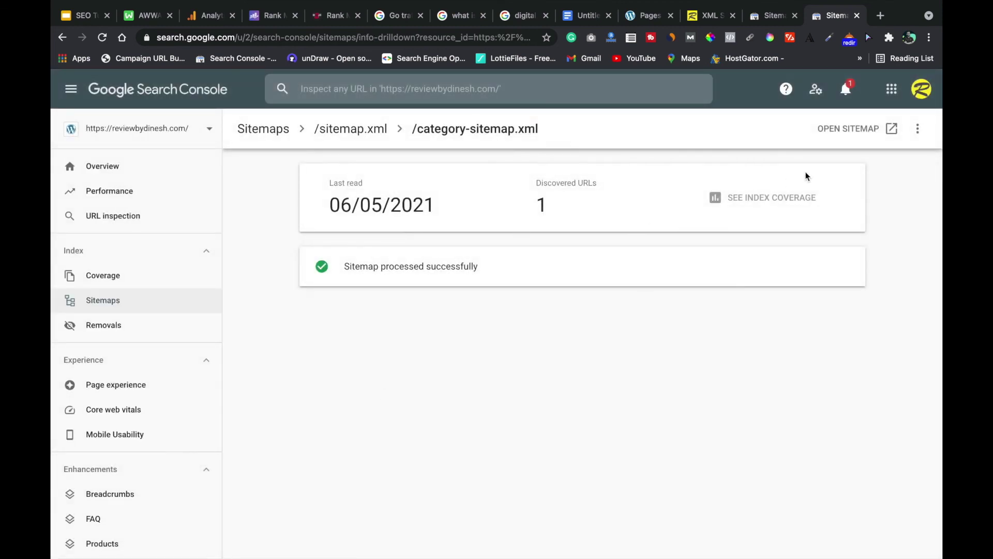
pyautogui.click(840, 127)
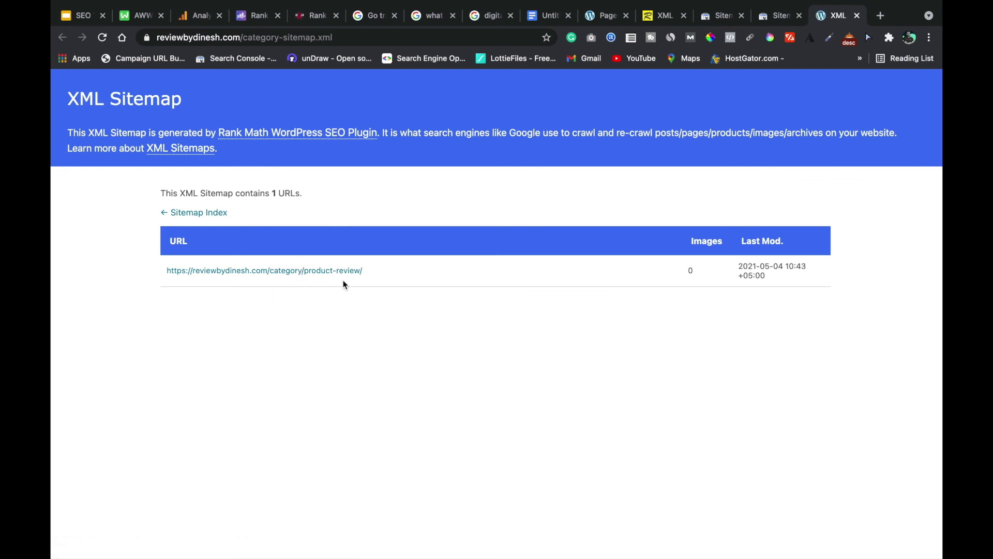
pyautogui.click(775, 16)
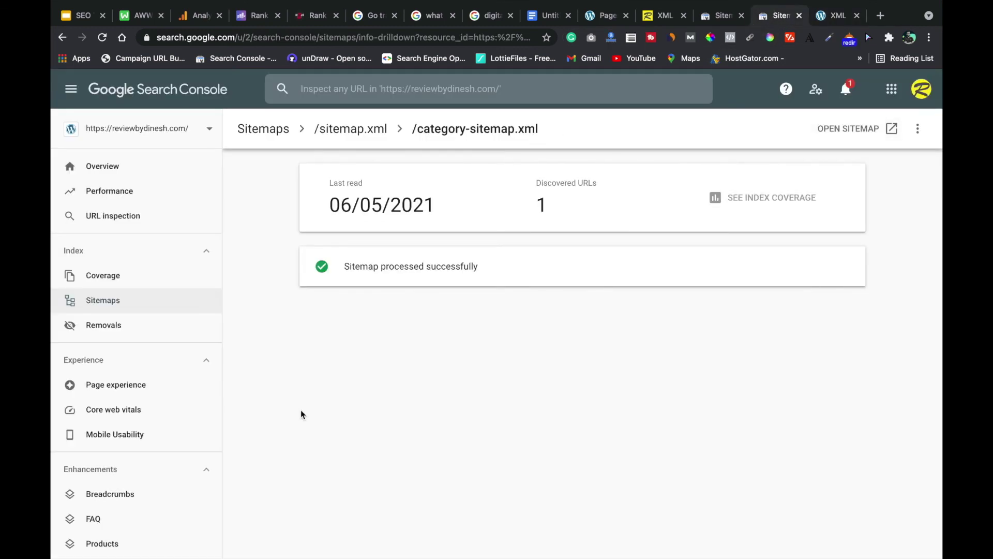
# Open the live page-sitemap.xml from the sitemap.xml details, close the old category sitemap page and return to Search Console
pyautogui.click(351, 129)
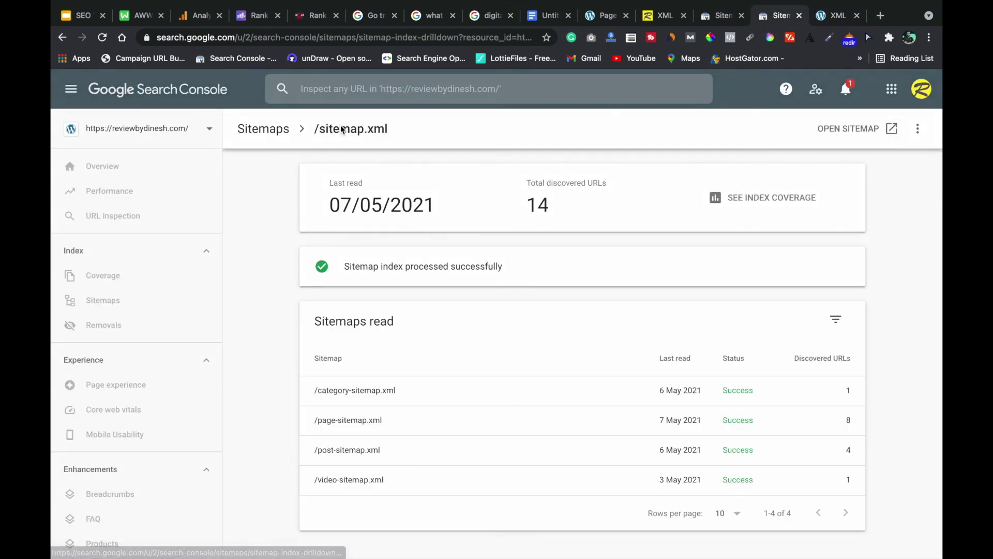
pyautogui.click(363, 426)
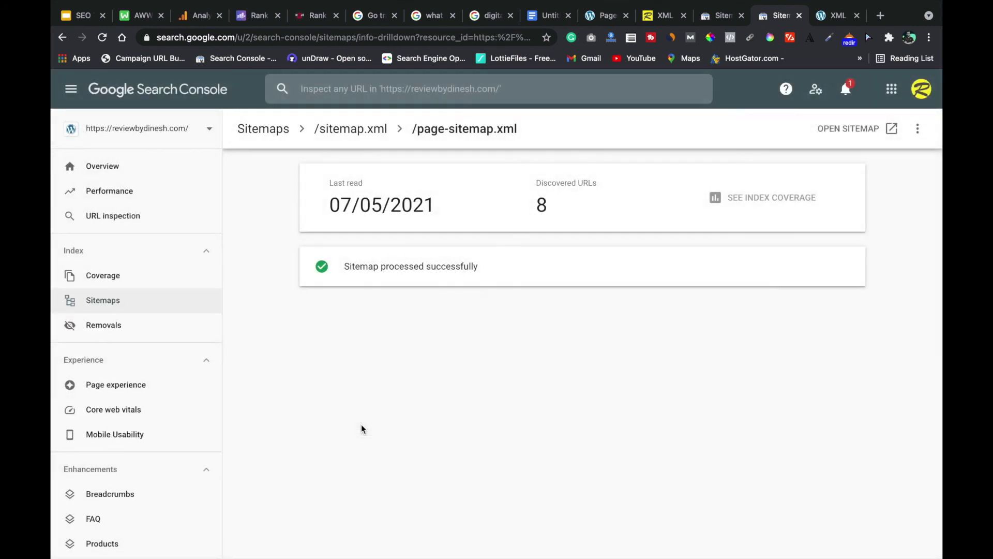
pyautogui.click(835, 131)
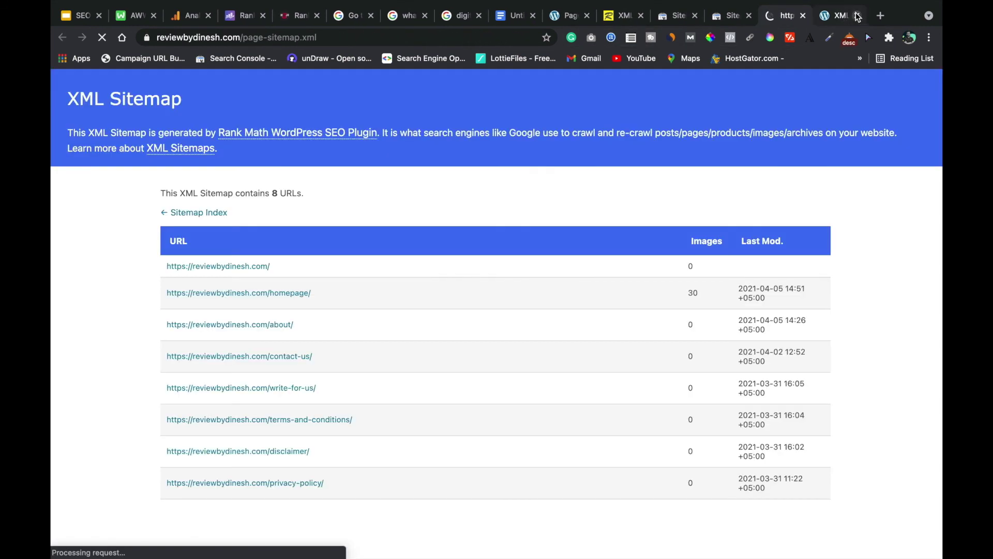
pyautogui.click(857, 17)
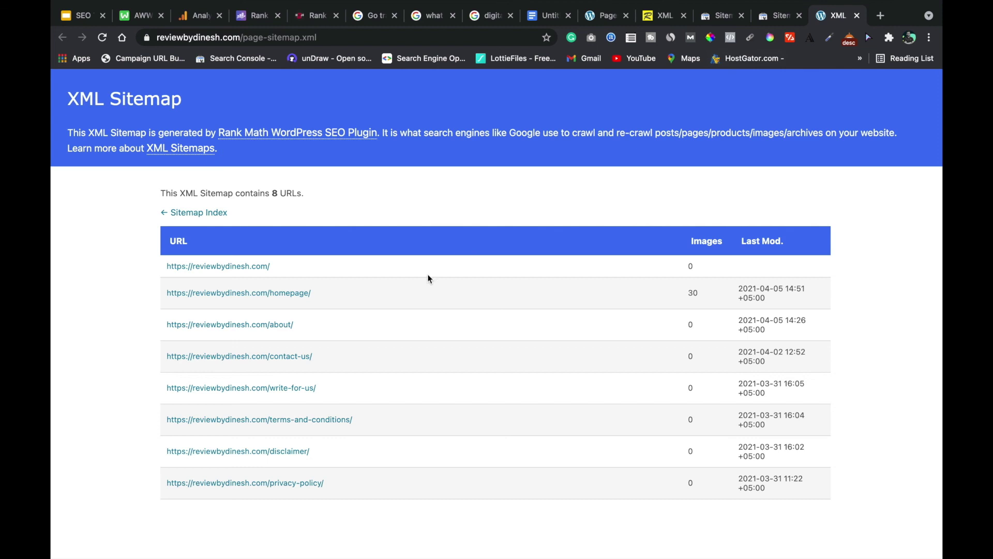
pyautogui.click(771, 16)
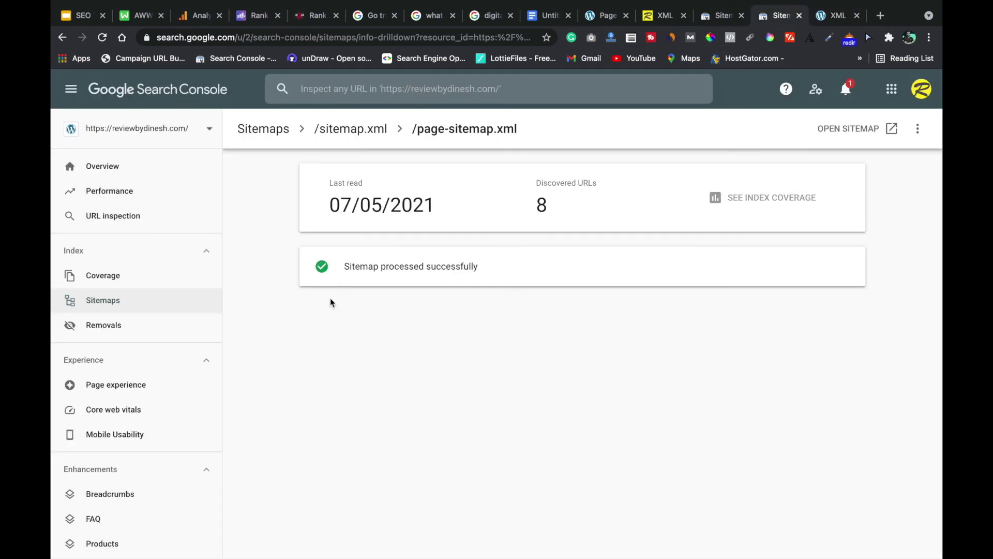
# Open the live post-sitemap.xml from the sitemap.xml details to view its URLs, then switch to the SEO Tutorial presentation in Google Slides
pyautogui.click(337, 136)
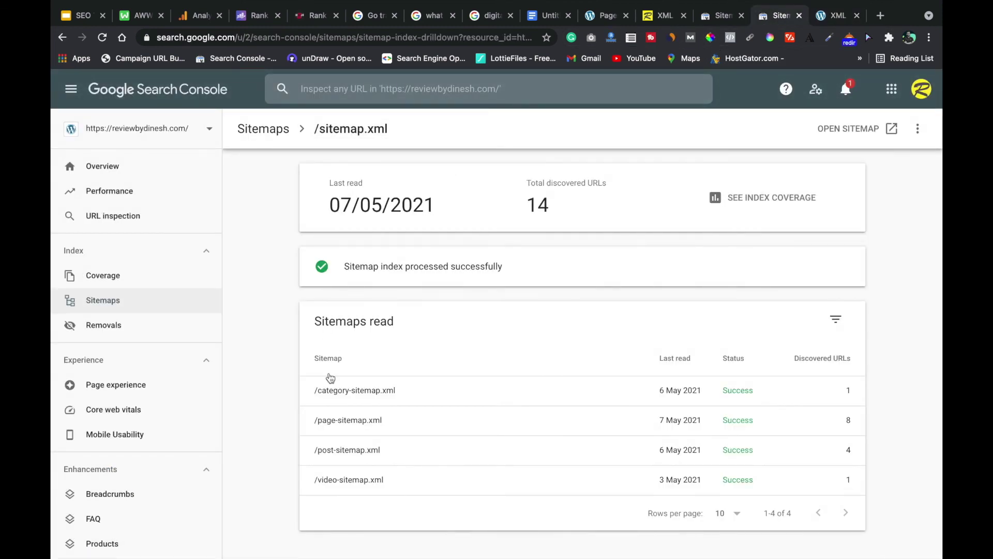
pyautogui.click(342, 460)
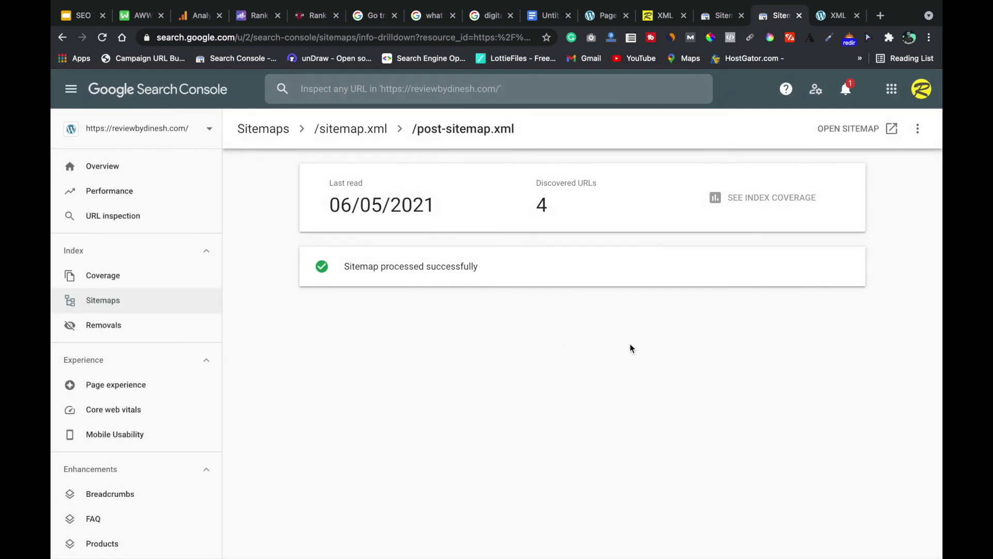
pyautogui.click(830, 136)
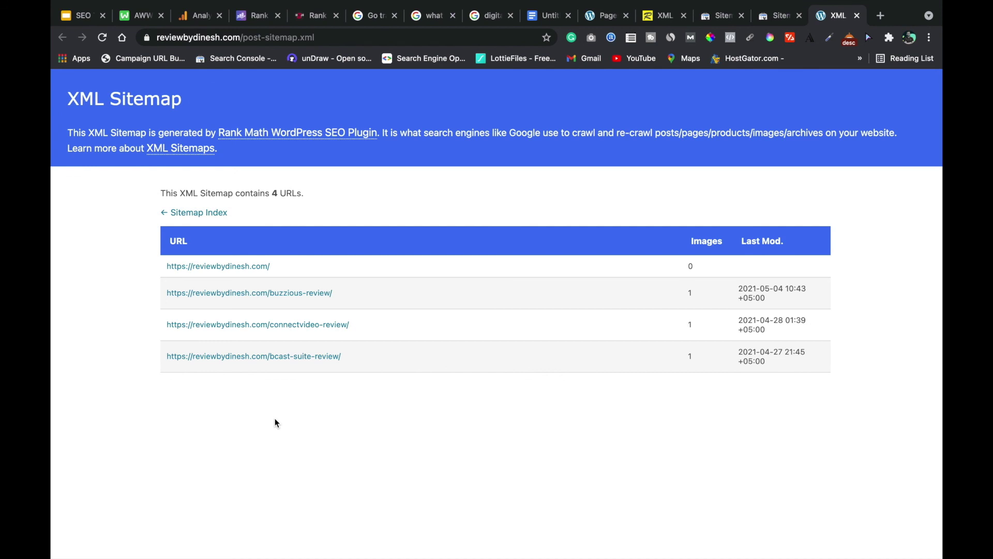
pyautogui.click(75, 15)
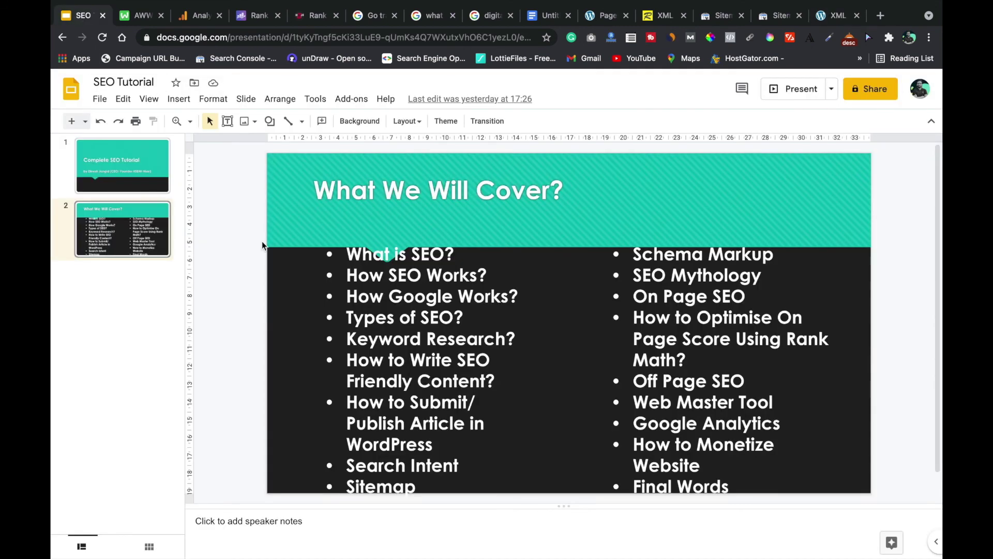